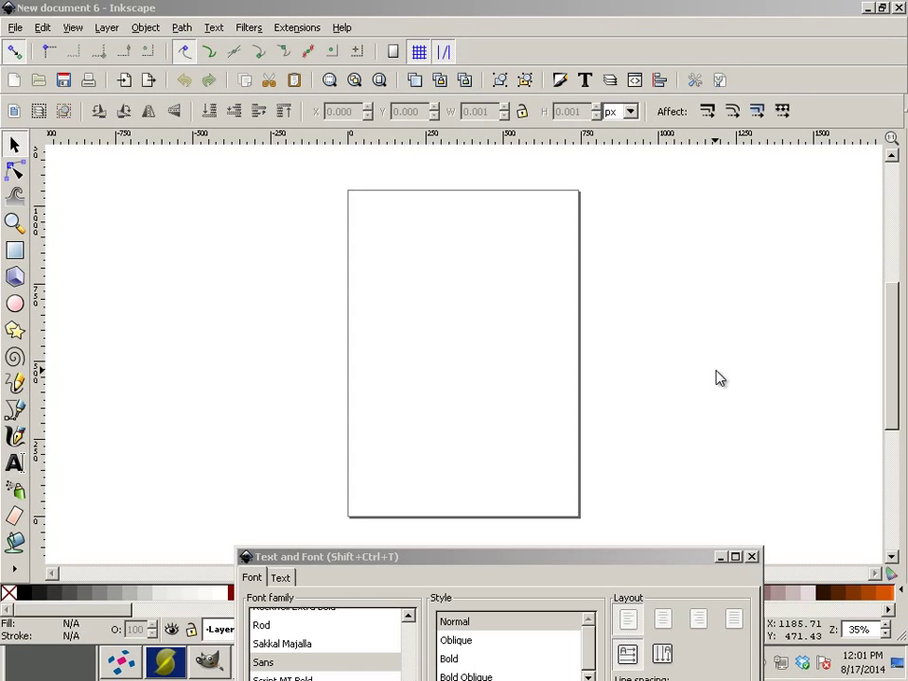
Close the Text and Font dialog and switch to the Ellipse tool.
left_click(753, 557)
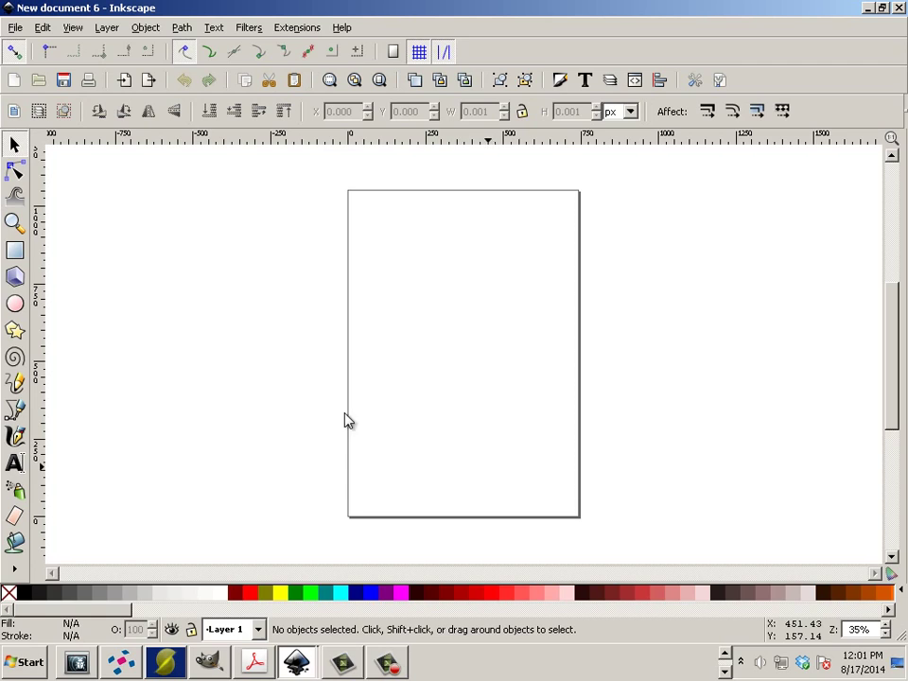
left_click(17, 304)
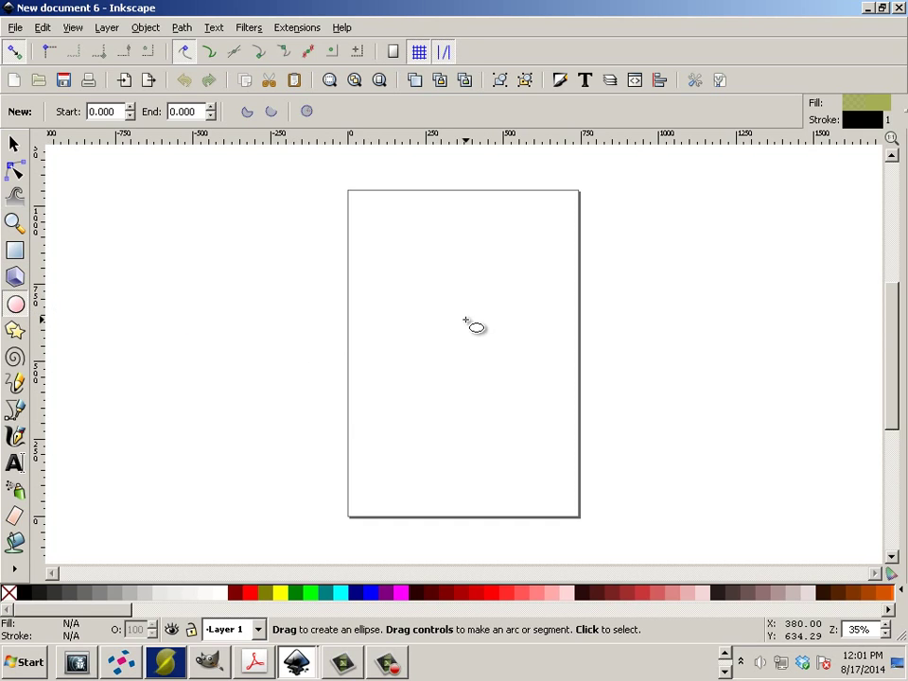
Draw a 658.764 px circle and move it to X 50.618, Y 207.761 near the page centre.
key("shift")
mouse_move(459, 344)
left_mouse_down()
mouse_move(531, 424)
mouse_move(508, 414)
mouse_move(519, 423)
mouse_move(518, 414)
left_mouse_up()
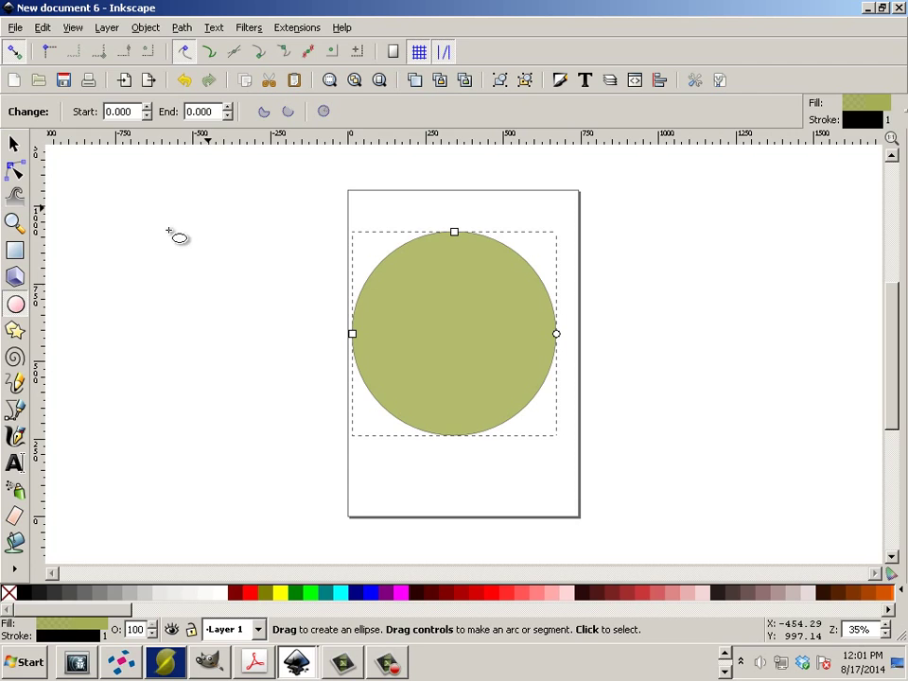
left_click(111, 227)
key("s")
left_click(480, 315)
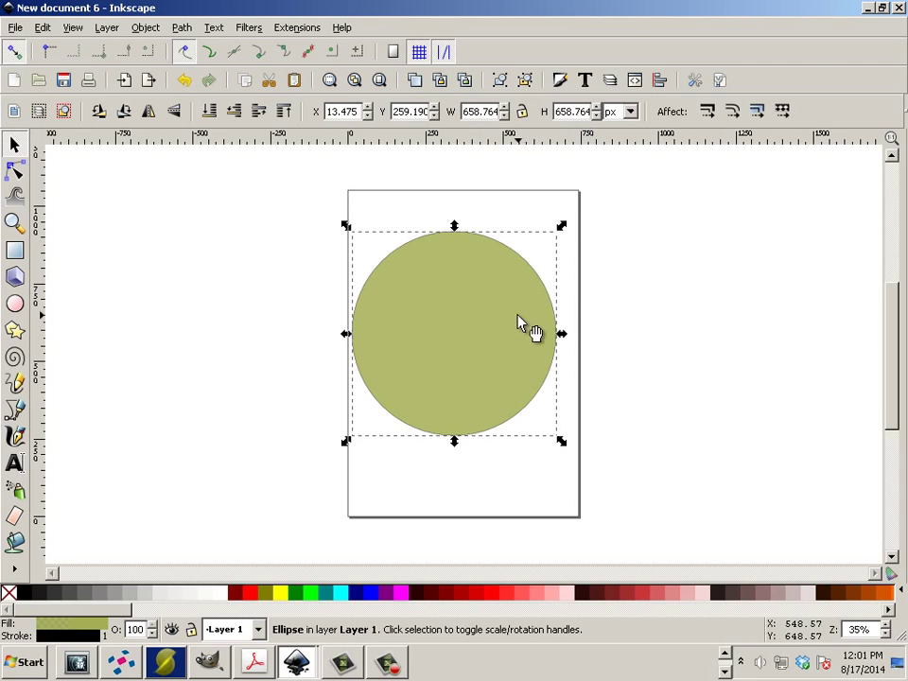
left_click_drag(520, 324, 537, 344)
left_click(635, 395)
left_click(492, 358)
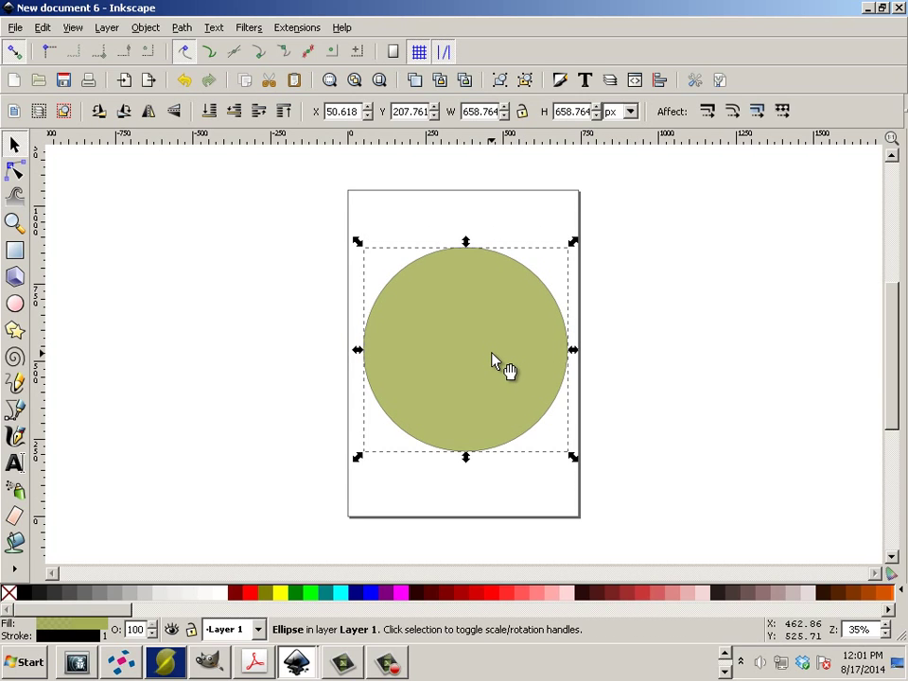
Set the circle's fill to none in Fill and Stroke, leaving only its outline.
right_click(441, 301)
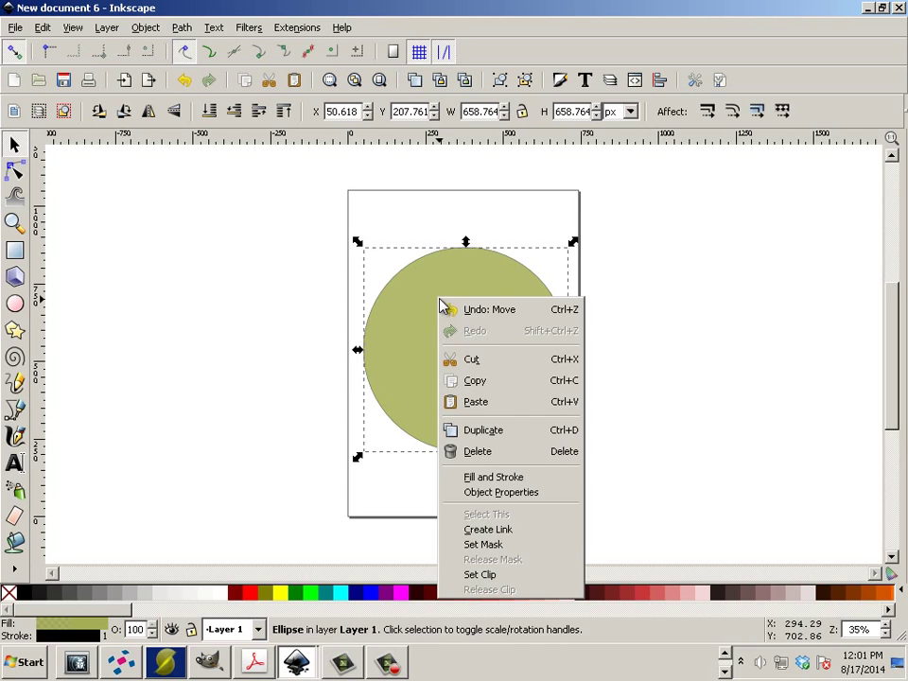
left_click(511, 479)
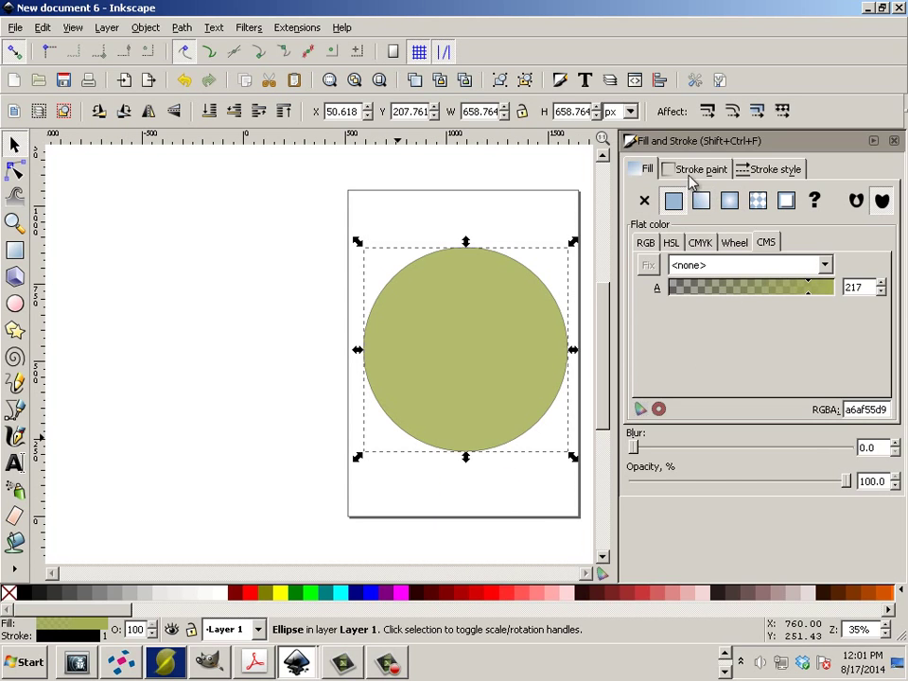
left_click(645, 200)
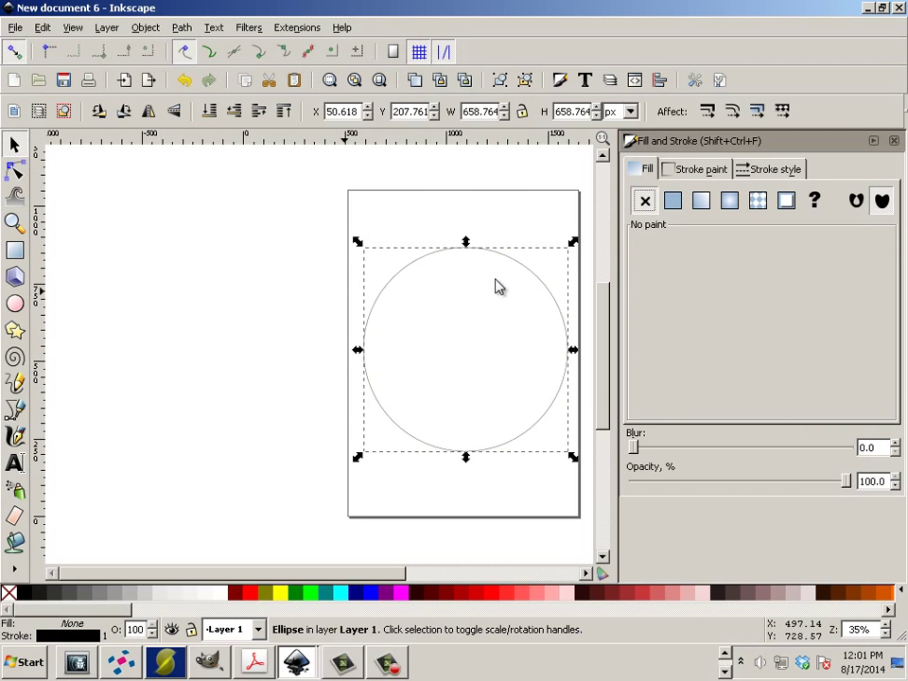
left_click(316, 252)
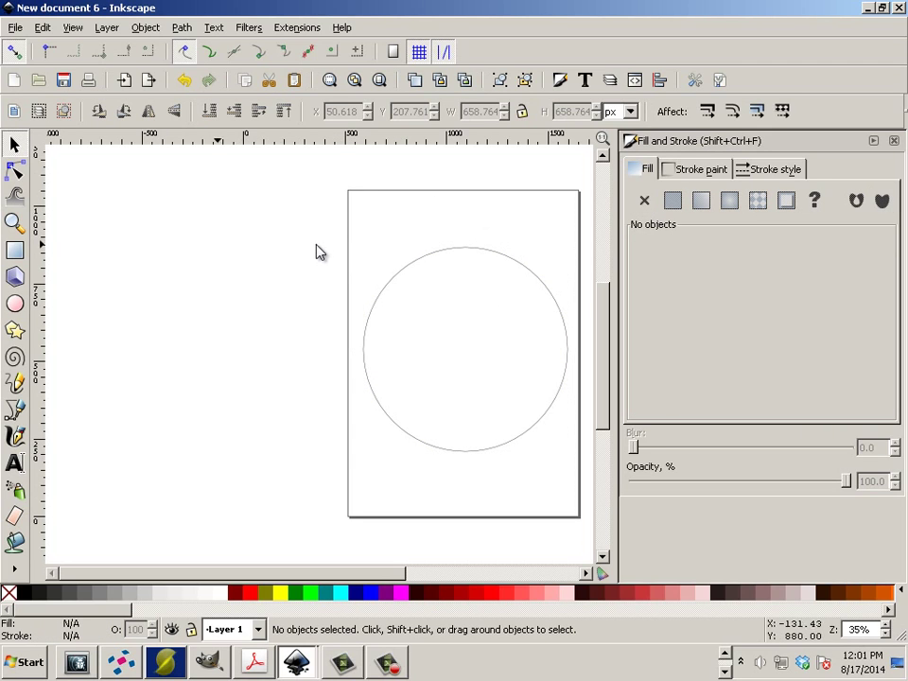
left_click(408, 271)
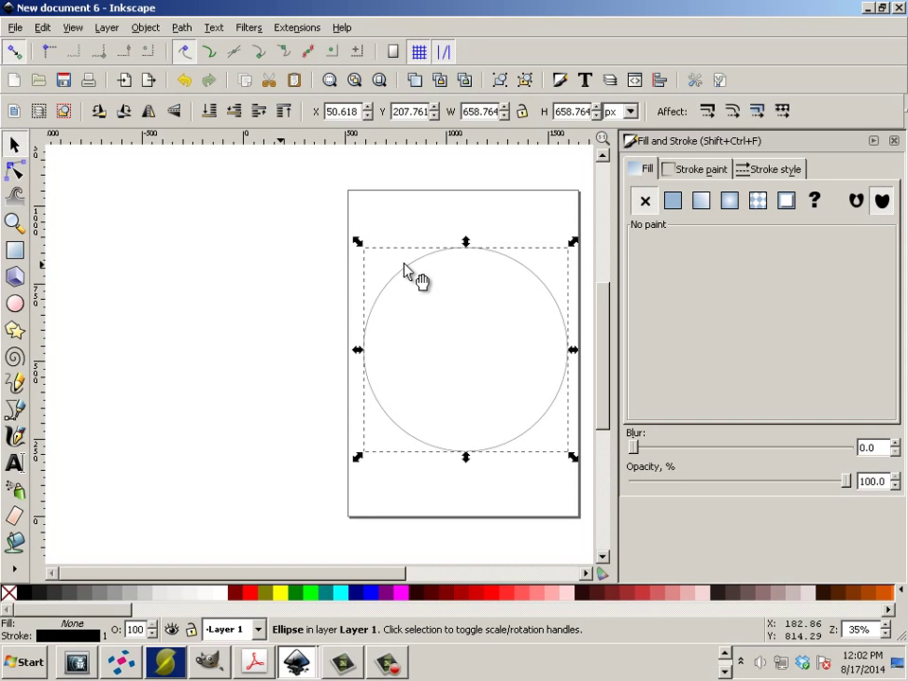
Type 'The circle eats itself' in a flowed text frame left of the page.
left_click(14, 464)
mouse_move(71, 215)
left_mouse_down()
mouse_move(147, 310)
mouse_move(329, 428)
left_mouse_up()
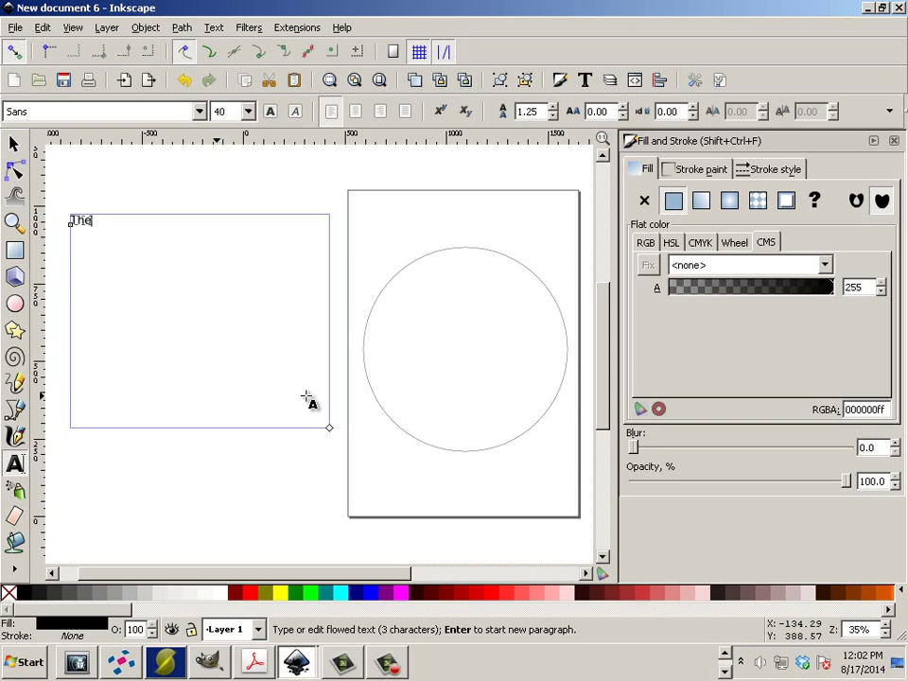
type("he circle ets itself")
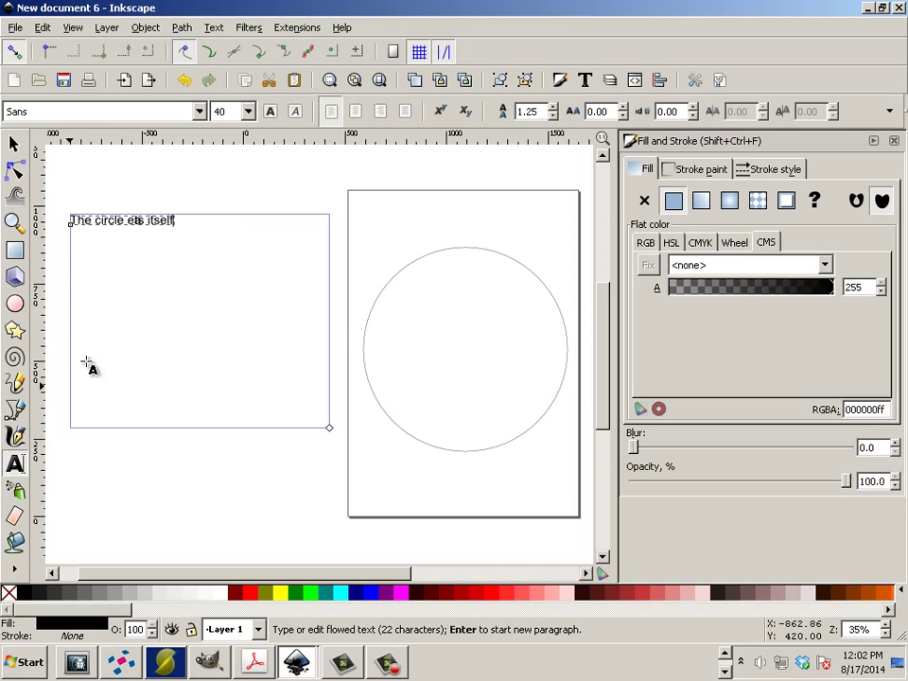
Scale the text up to a 148.5 font size with the corner handle.
left_click(14, 144)
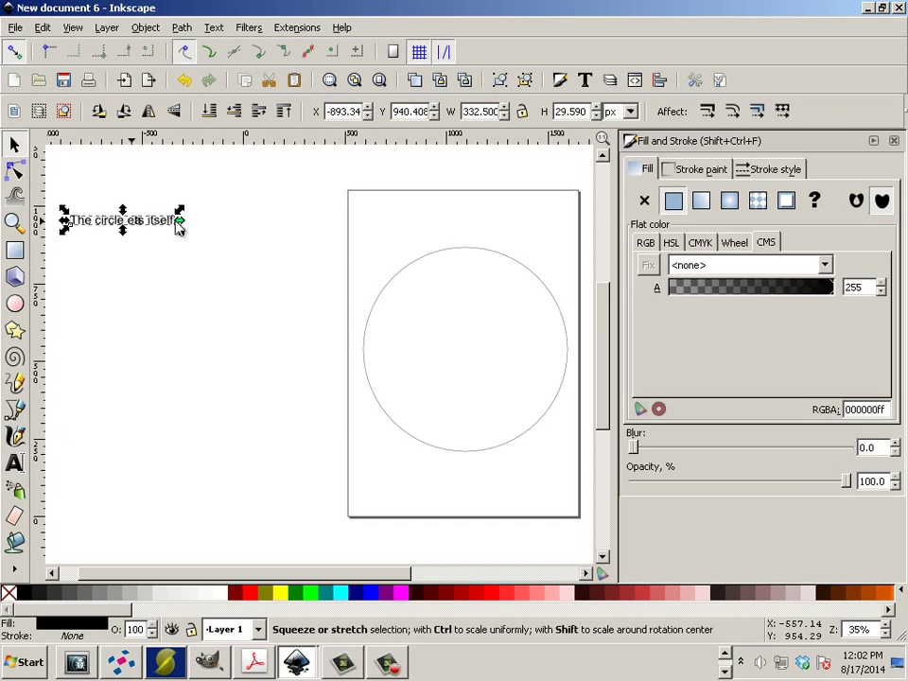
left_click(170, 229)
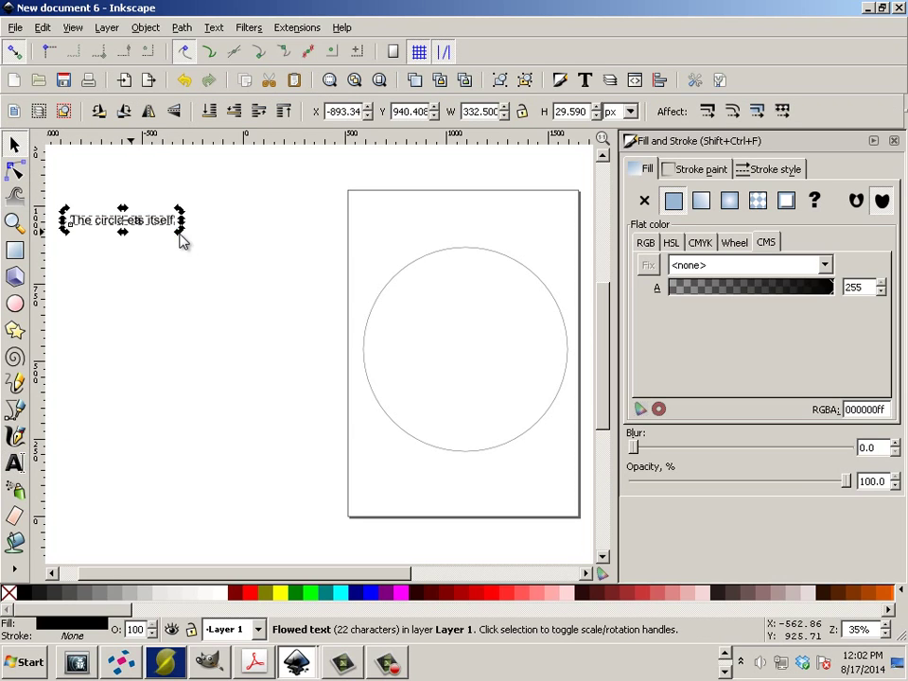
left_click(178, 233)
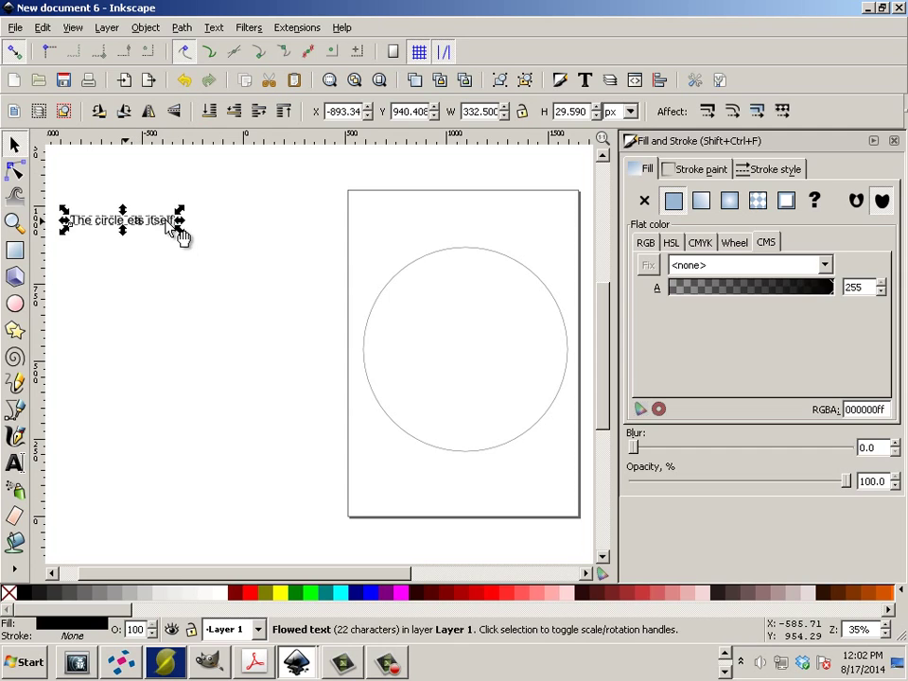
left_click_drag(178, 236, 344, 273)
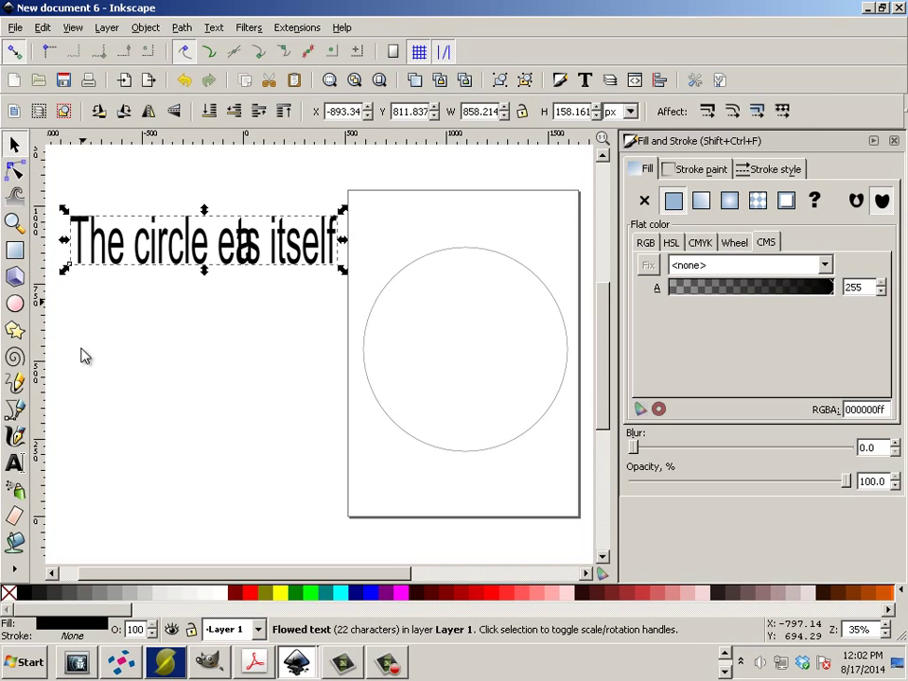
Select the whole 'The circle eats itself' line with the Text tool.
left_click(15, 463)
double_click(183, 218)
left_click(183, 217)
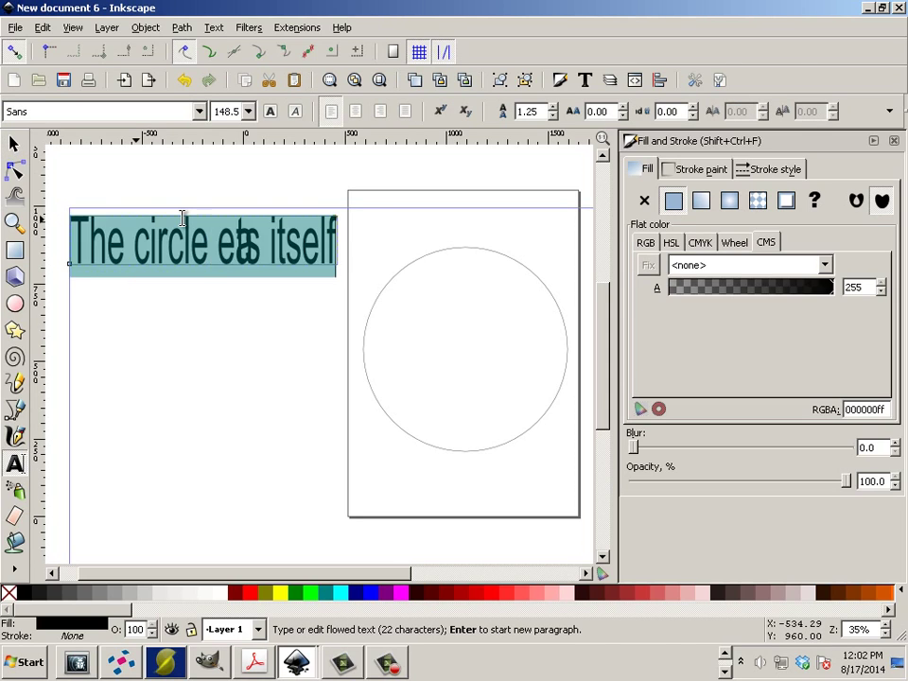
left_click(185, 213)
double_click(184, 213)
left_click(189, 212)
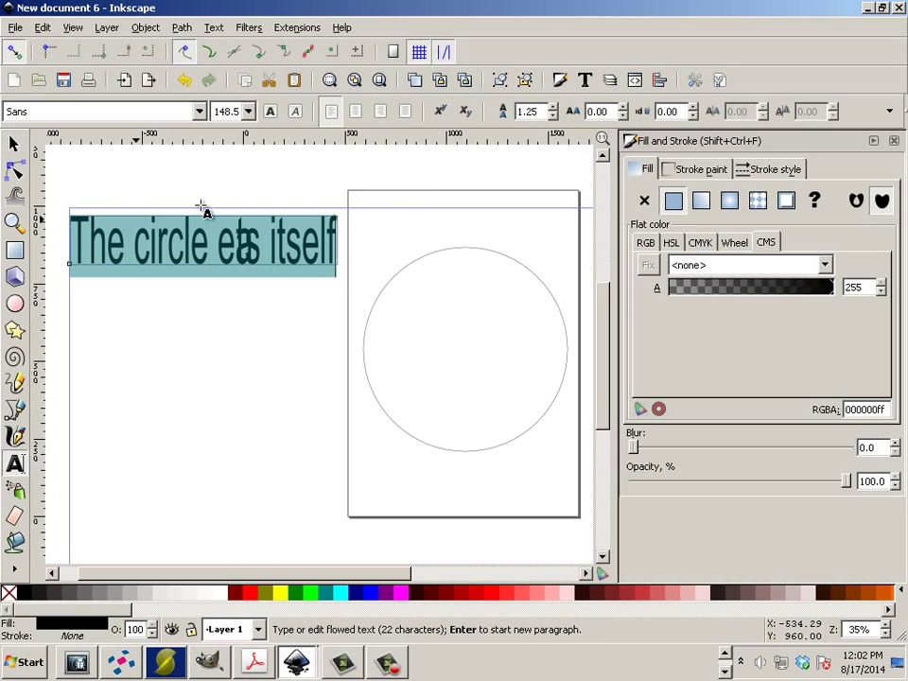
Apply the Segoe Print font to the text and move it to X -882.87, Y 813.459.
left_click(217, 28)
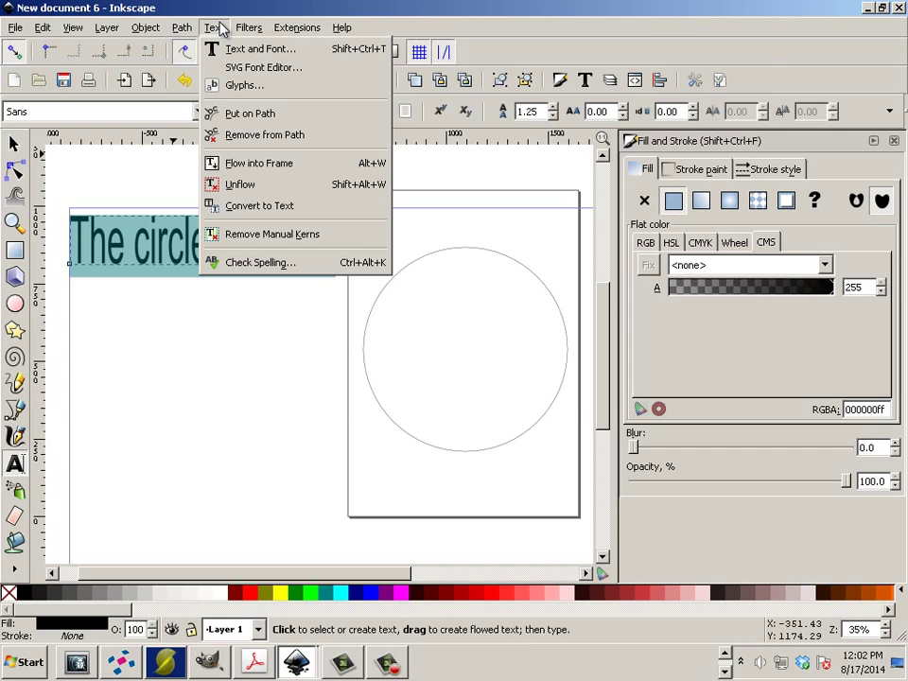
left_click(244, 54)
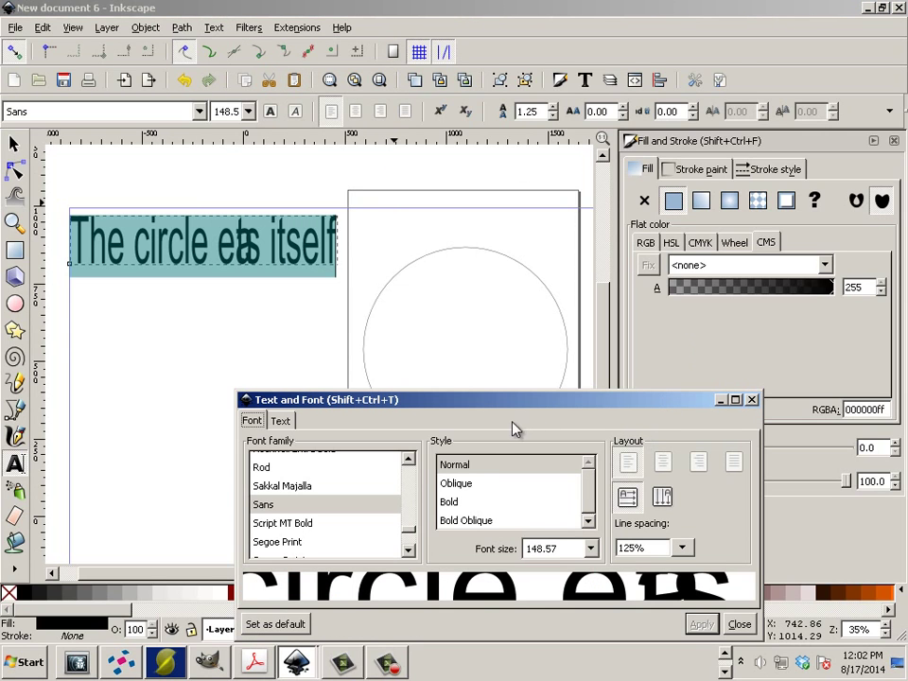
left_click(359, 257)
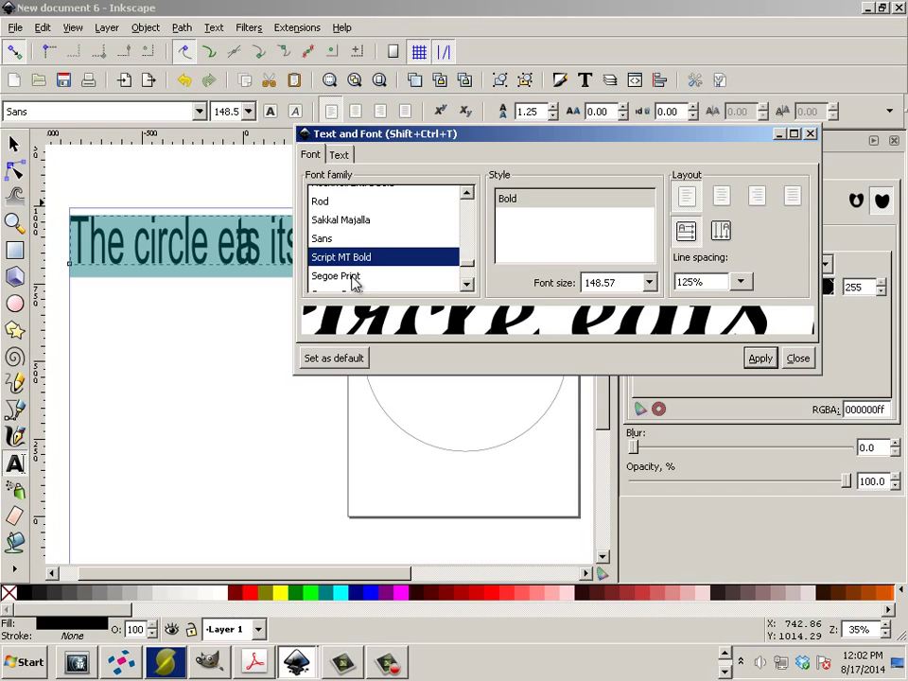
left_click(354, 273)
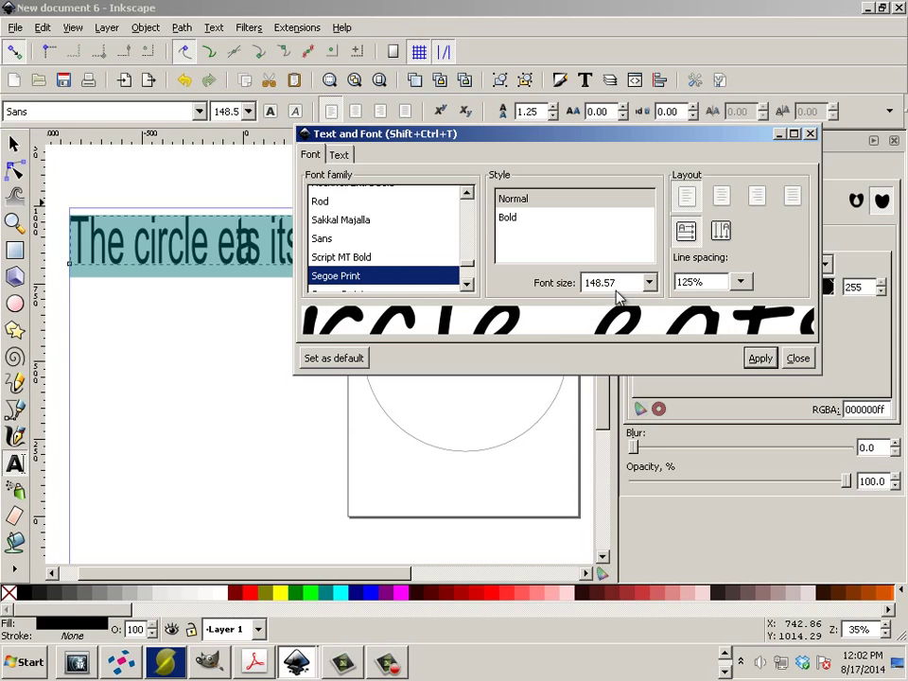
left_click(757, 358)
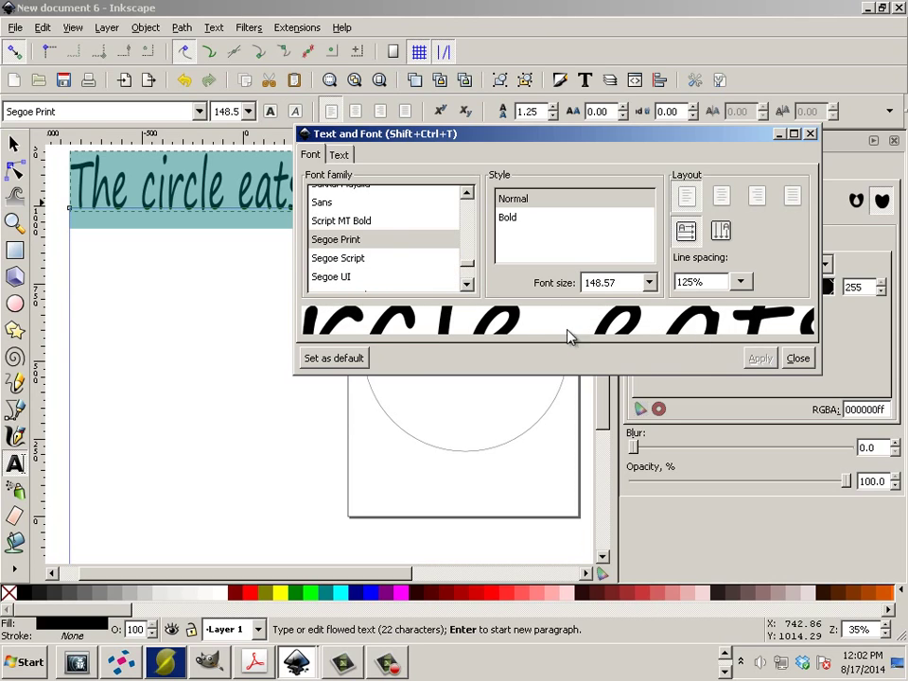
left_click(811, 135)
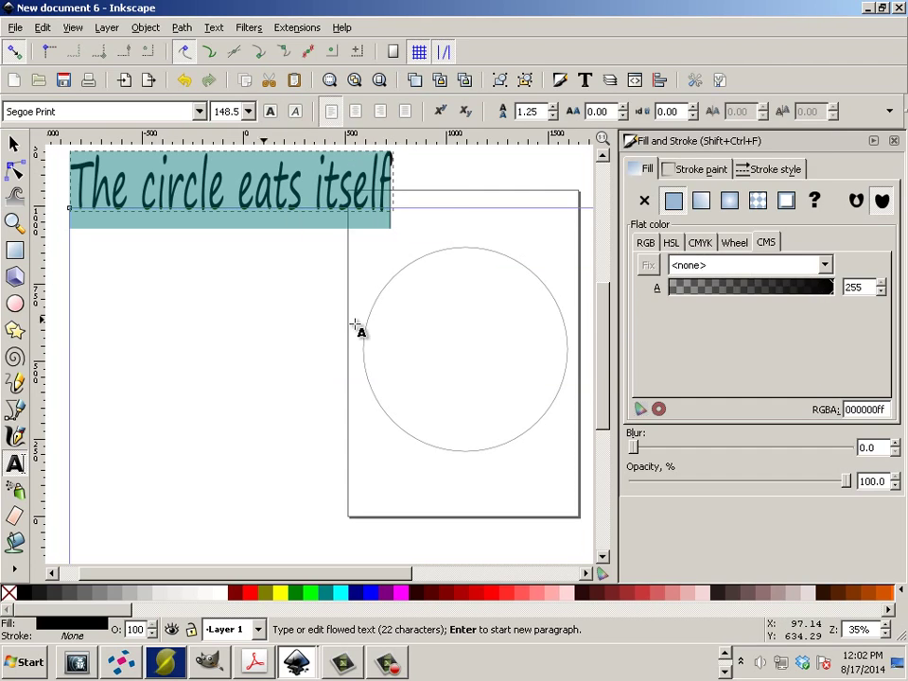
left_click(14, 144)
left_click_drag(163, 234, 168, 305)
Squash the text vertically and put it on the circle's path with Put on Path.
left_click_drag(236, 289, 238, 269)
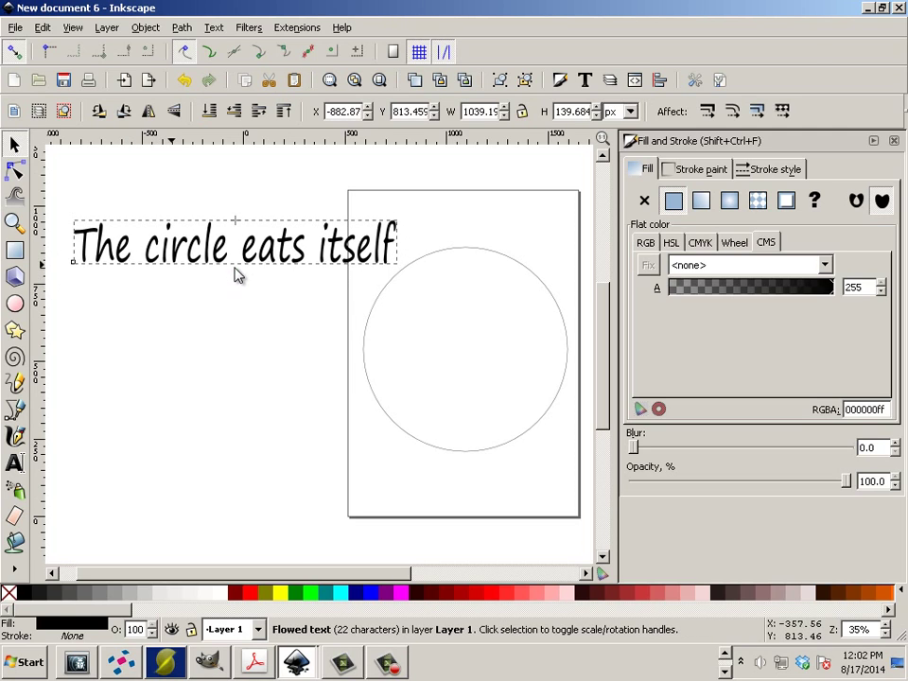
left_click(375, 308, "shift")
left_click(184, 28)
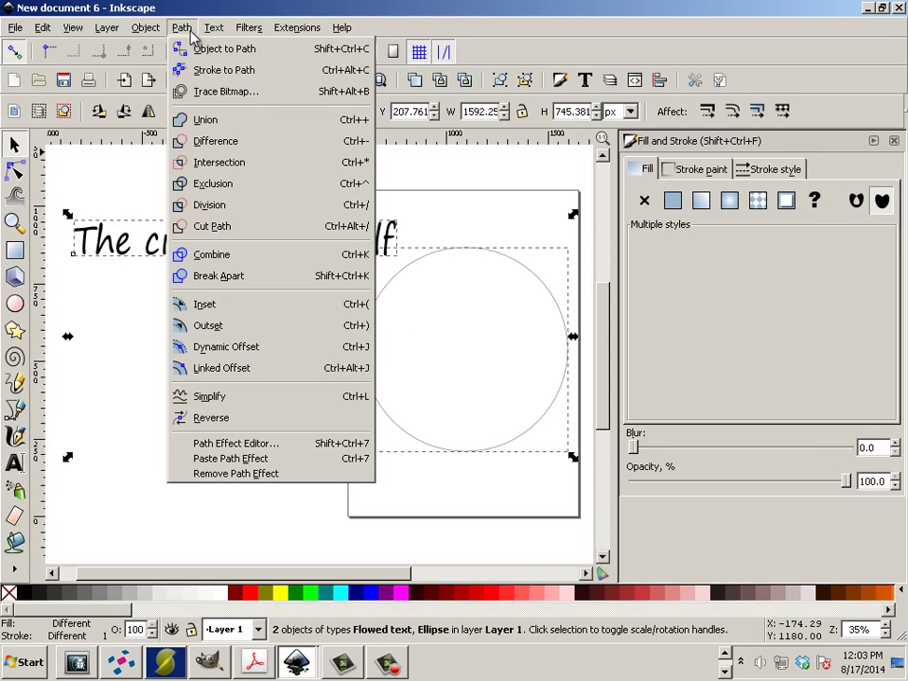
mouse_move(219, 34)
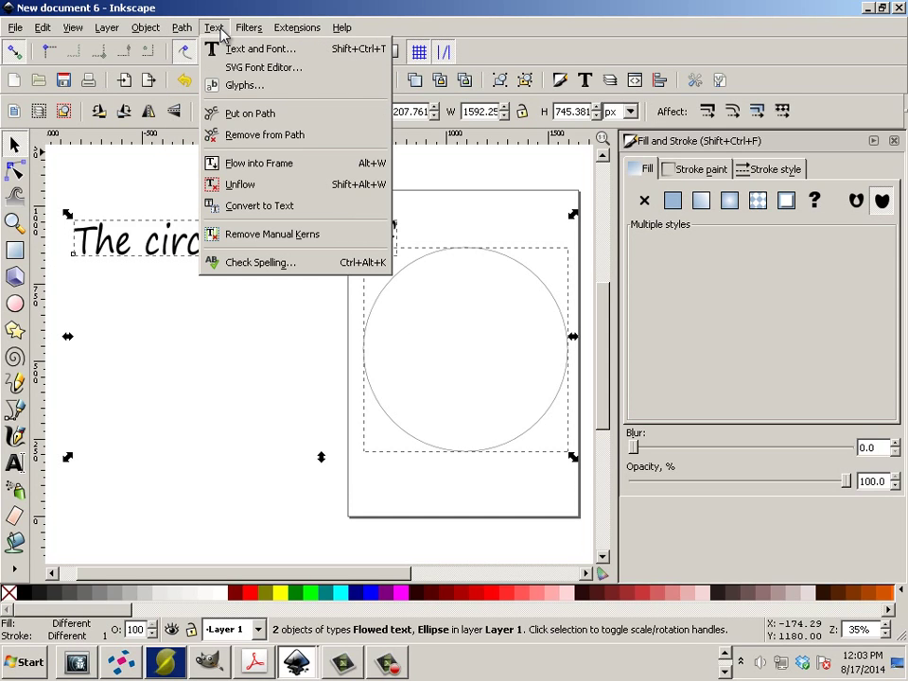
left_click(258, 115)
key("Escape")
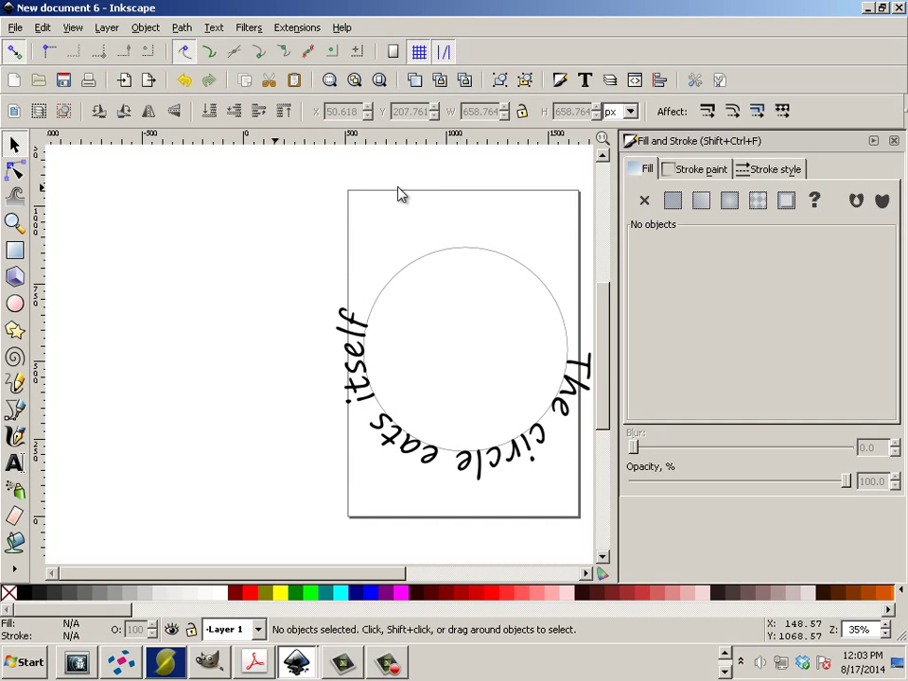
Rotate the circle about -166.71° so the text arches over its top.
left_click(461, 257)
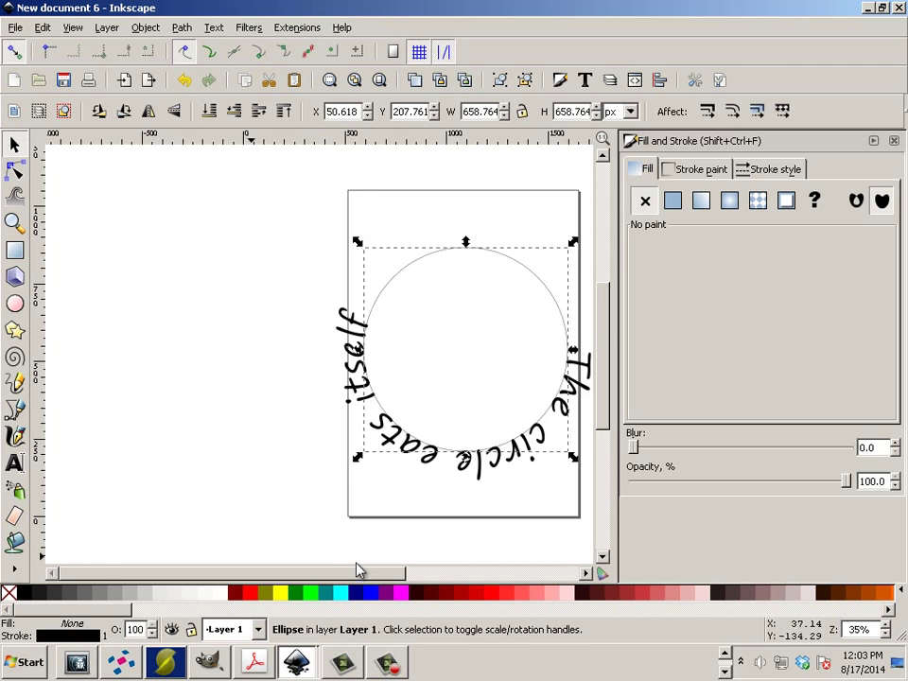
left_click_drag(359, 572, 413, 577)
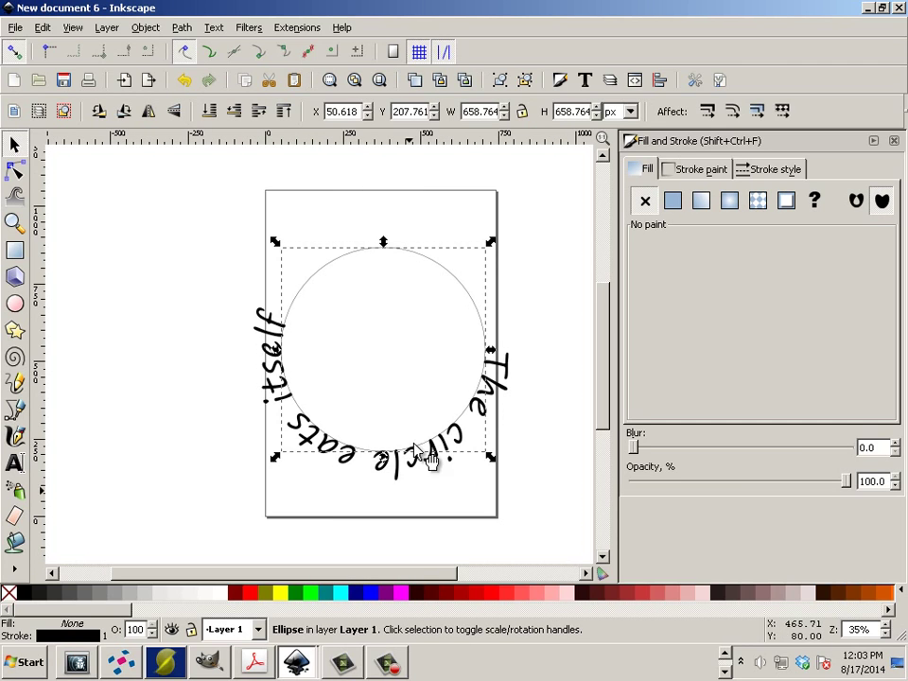
left_click(405, 257)
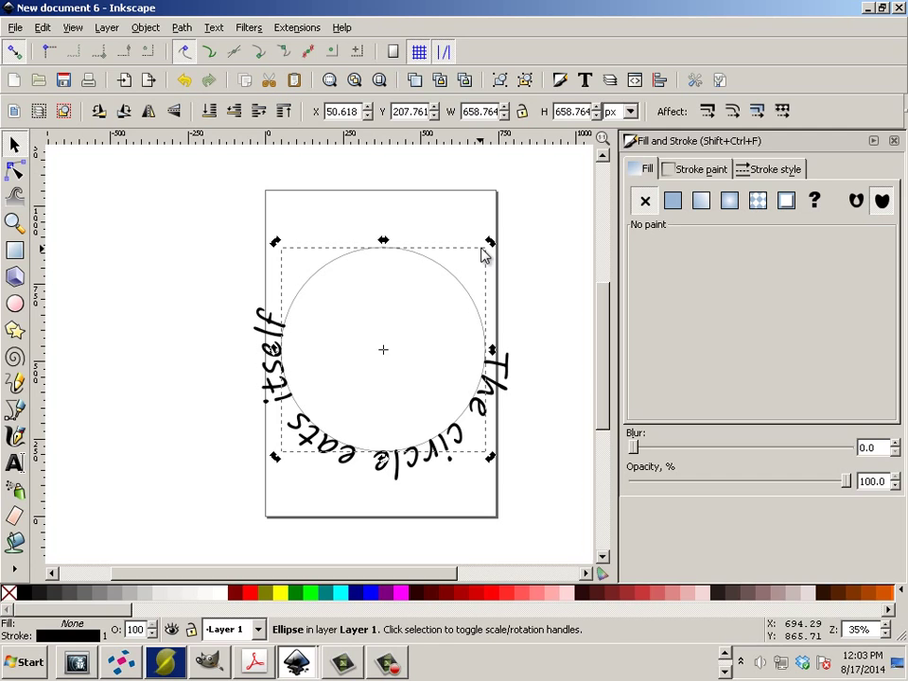
left_click_drag(485, 254, 344, 425)
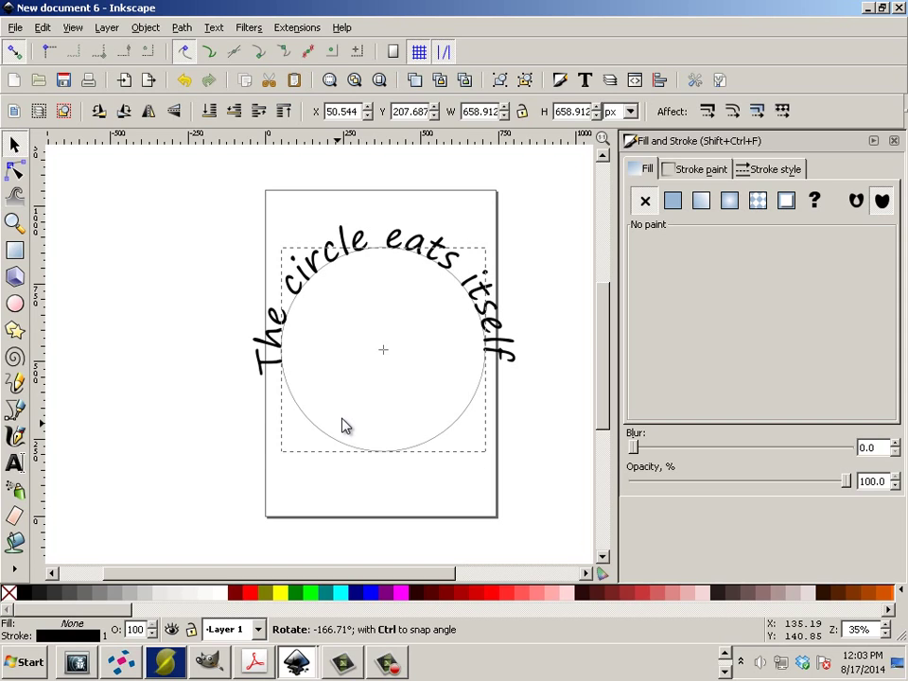
Flip the circle horizontally and rotate it about -178° so the text reads along the bottom.
left_click_drag(344, 426, 344, 422)
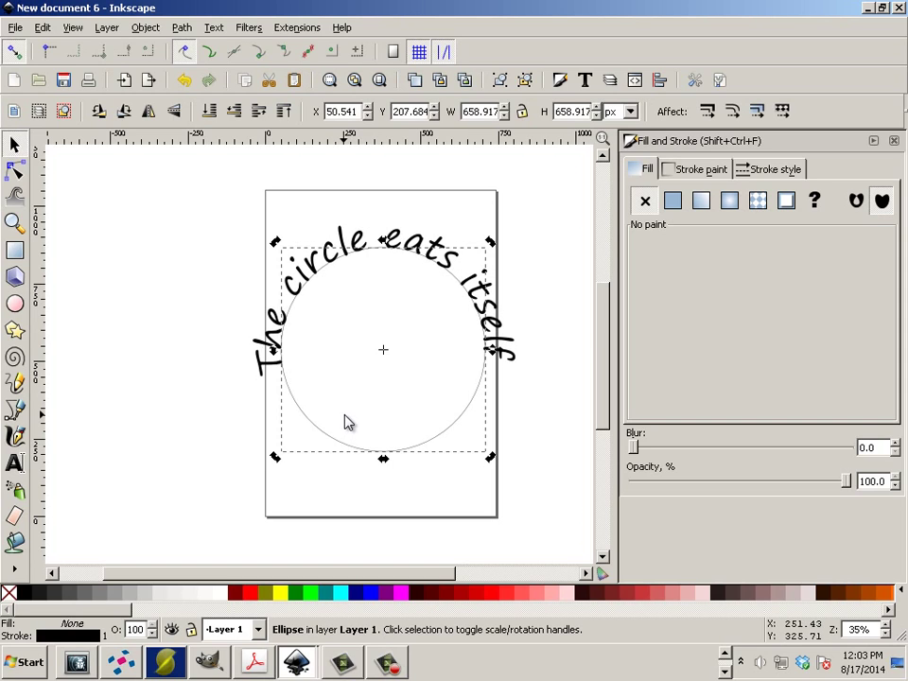
left_click(123, 112)
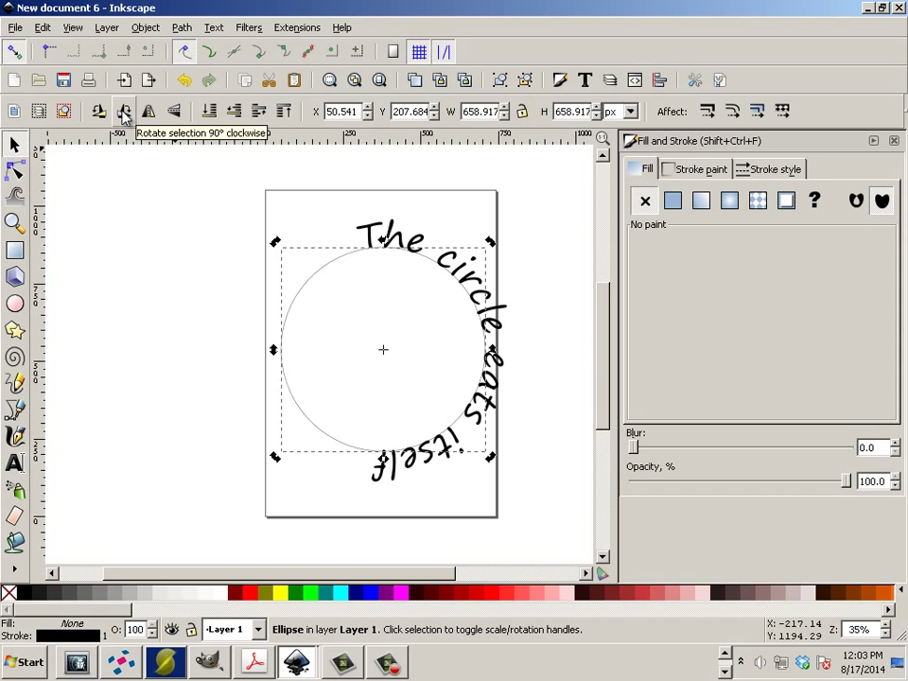
left_click(99, 112)
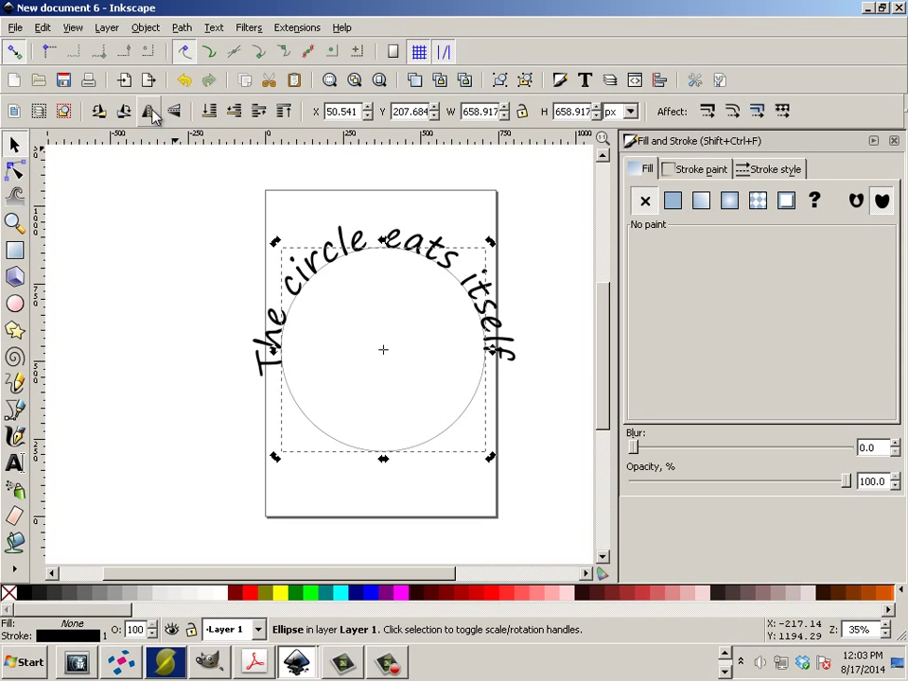
left_click(150, 112)
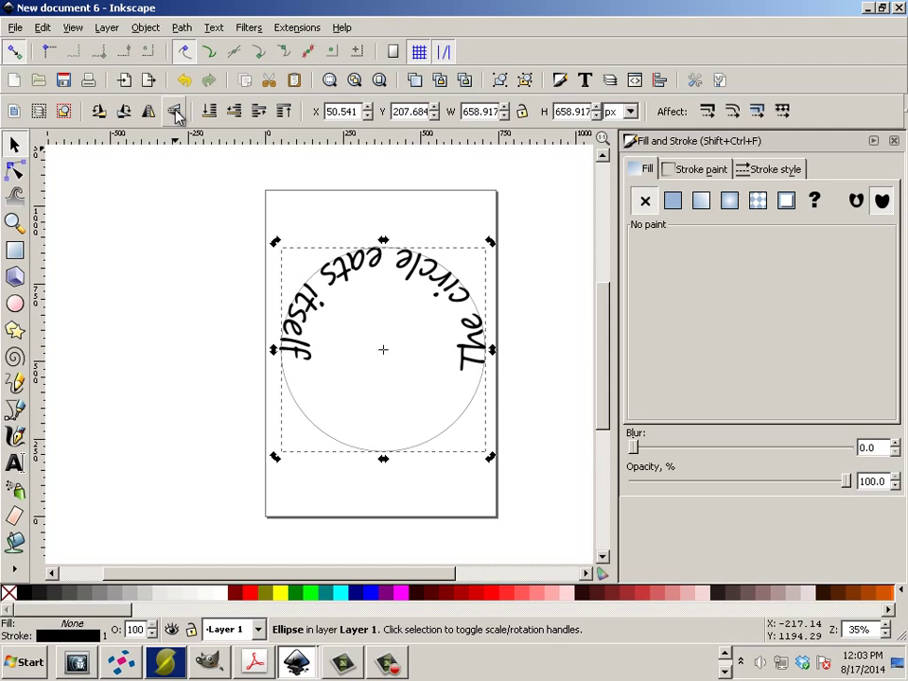
left_click(444, 284)
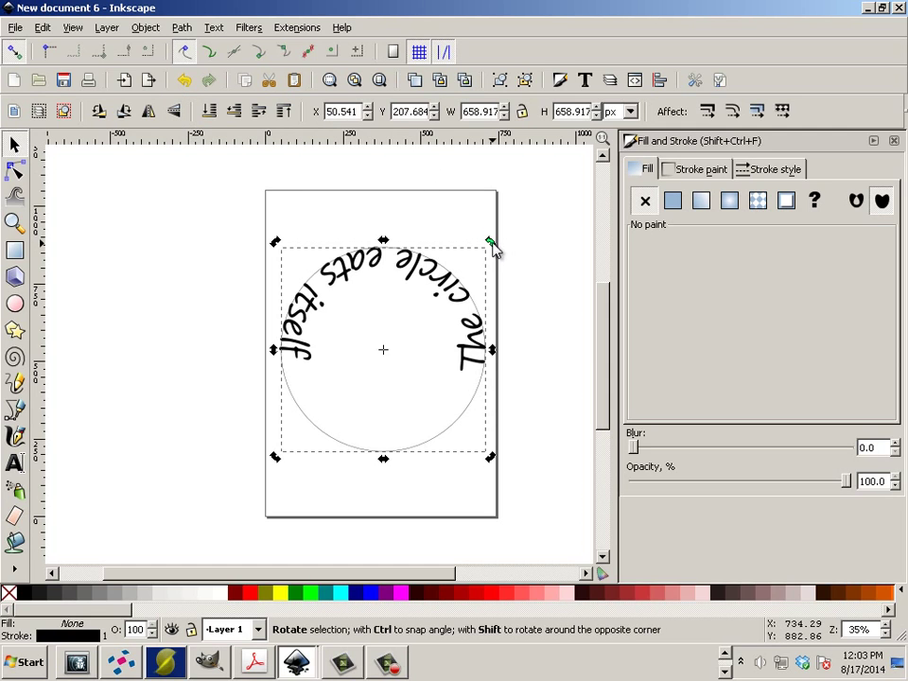
left_click_drag(491, 243, 345, 401)
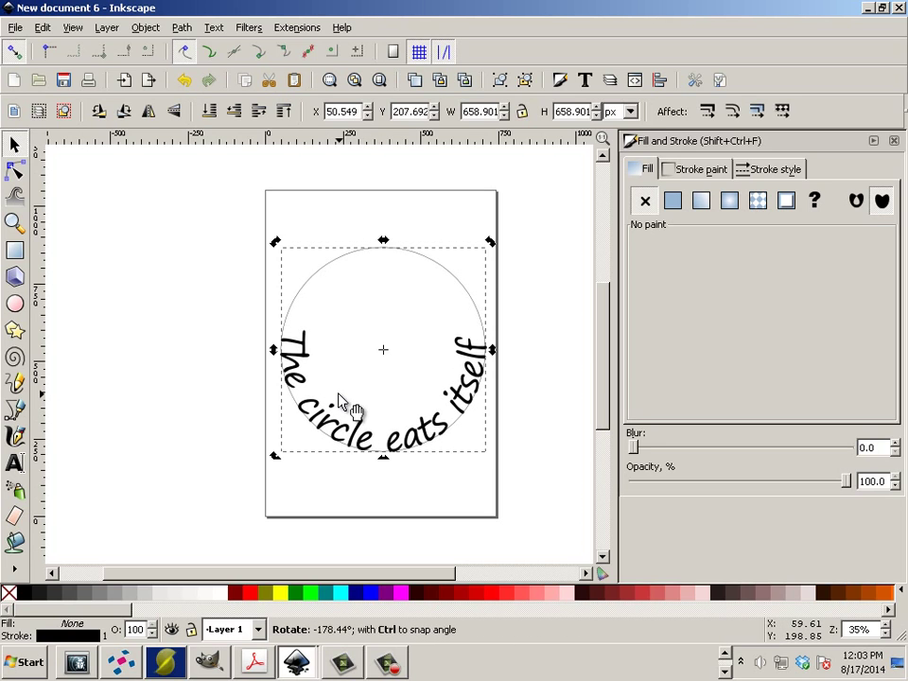
Drag a 658.901 px empty circle off to the left of the page, beside the text circle.
left_click(189, 340)
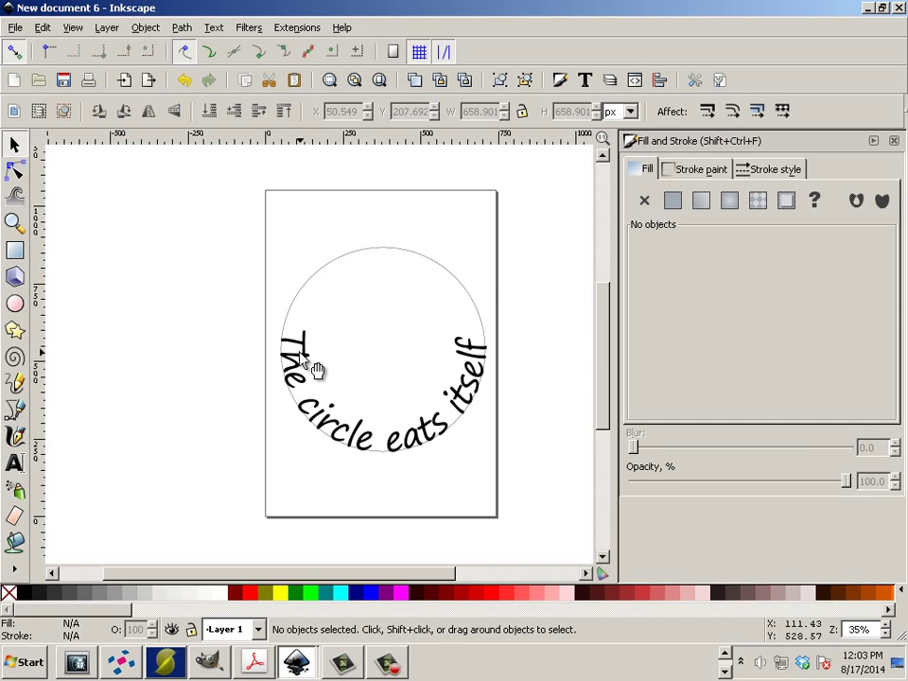
left_click(318, 360)
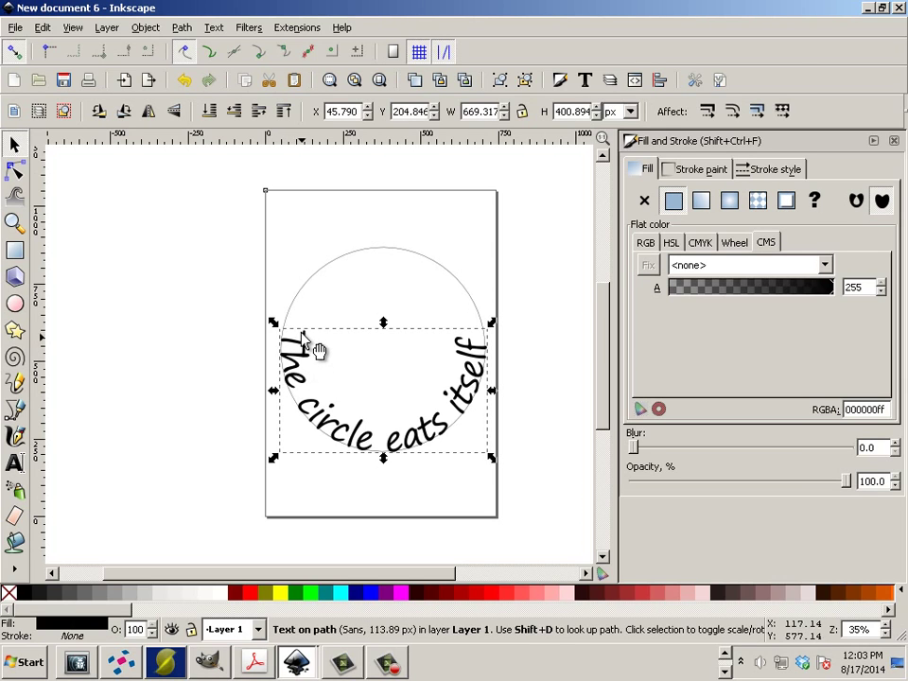
left_click(294, 305)
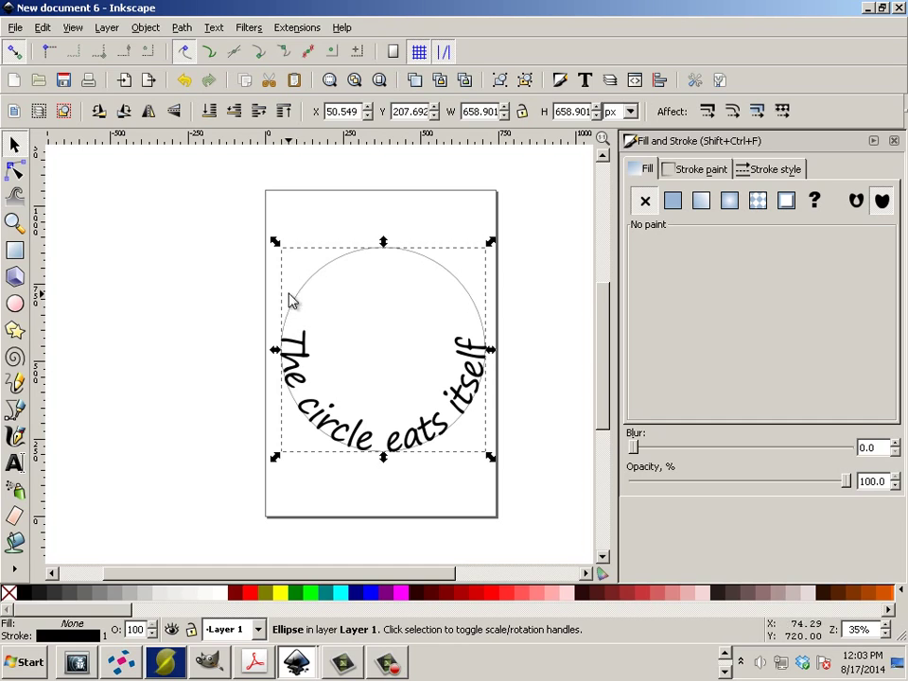
left_click(227, 289)
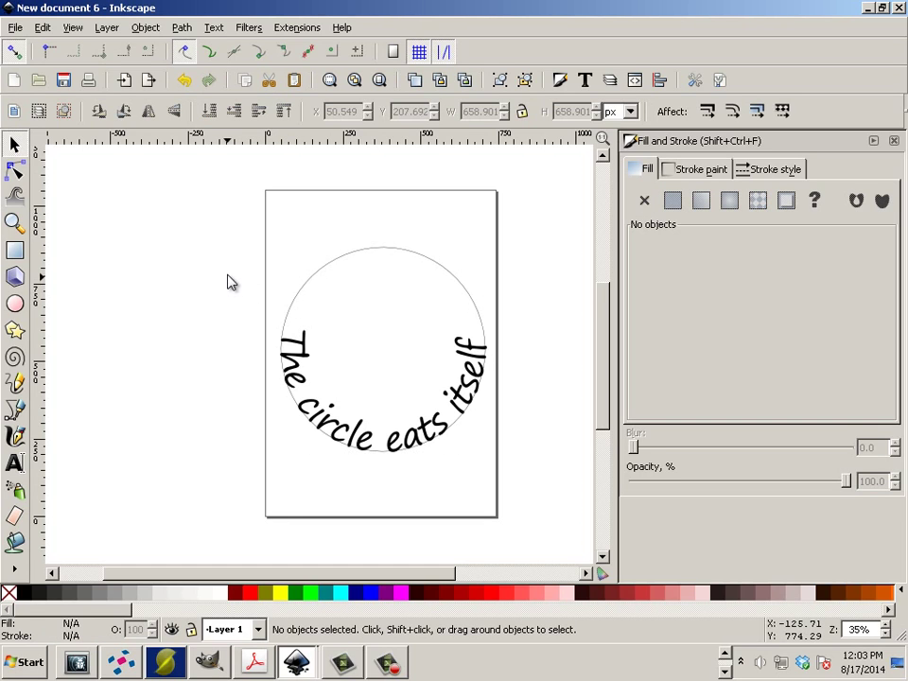
left_click(299, 294)
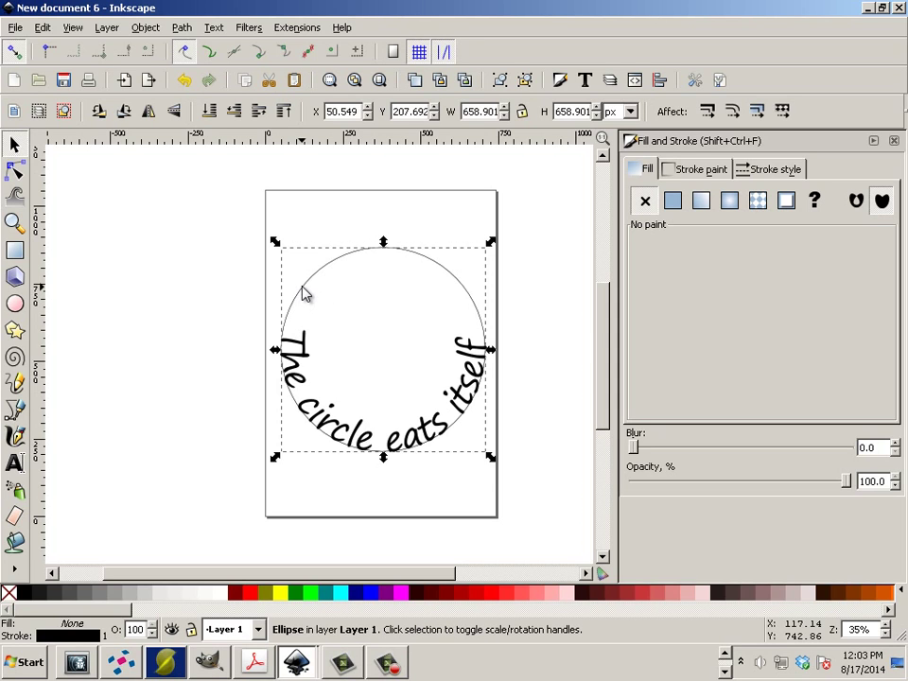
left_click_drag(301, 294, 77, 307)
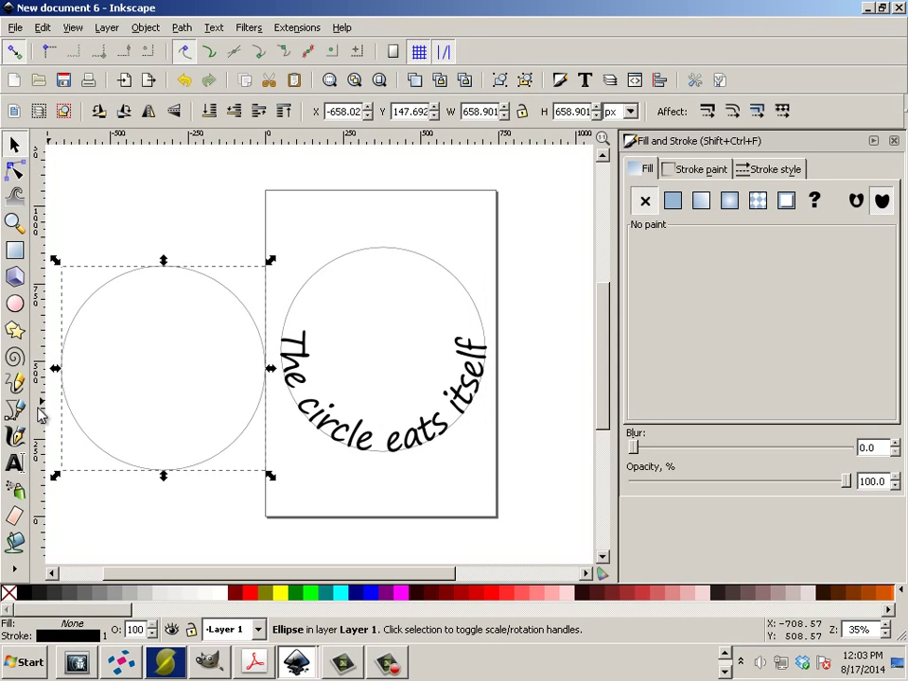
left_click(329, 430)
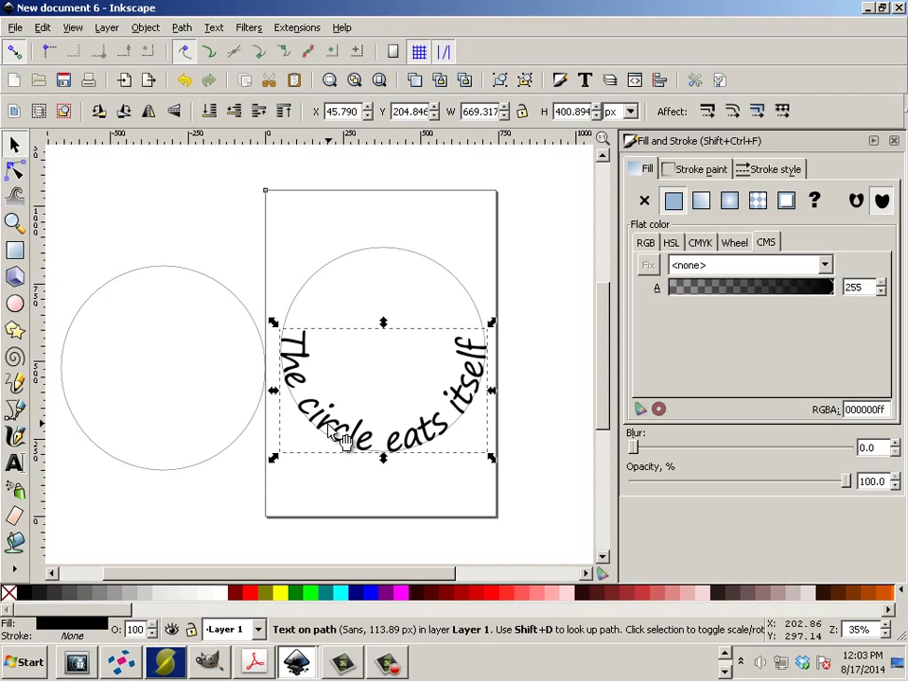
Type 'Only if it knows it' in a new text frame above the left circle and select it all.
left_click(14, 464)
left_click_drag(84, 178, 243, 245)
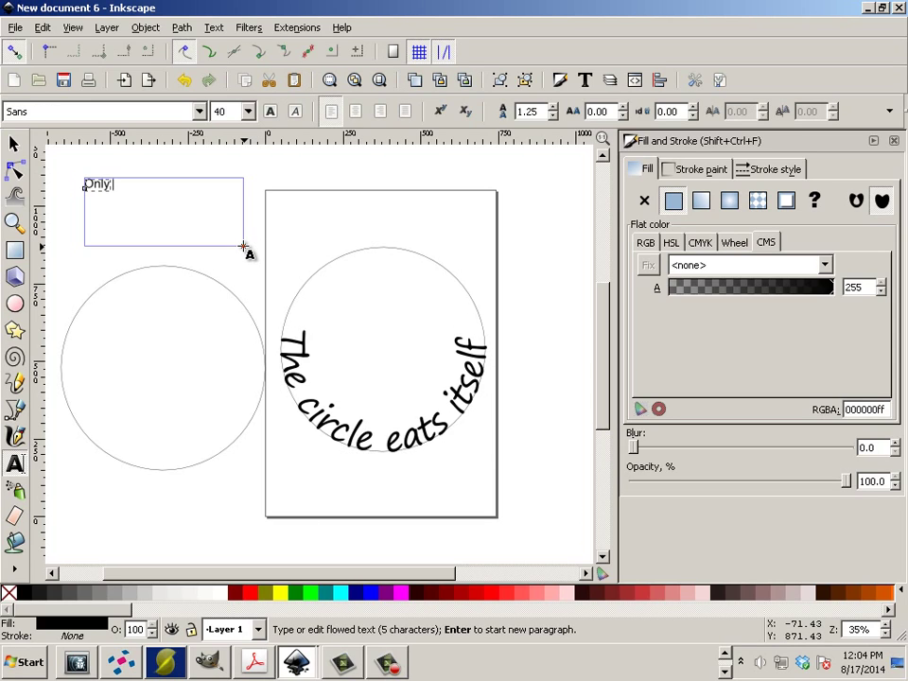
type("Only if it knows it")
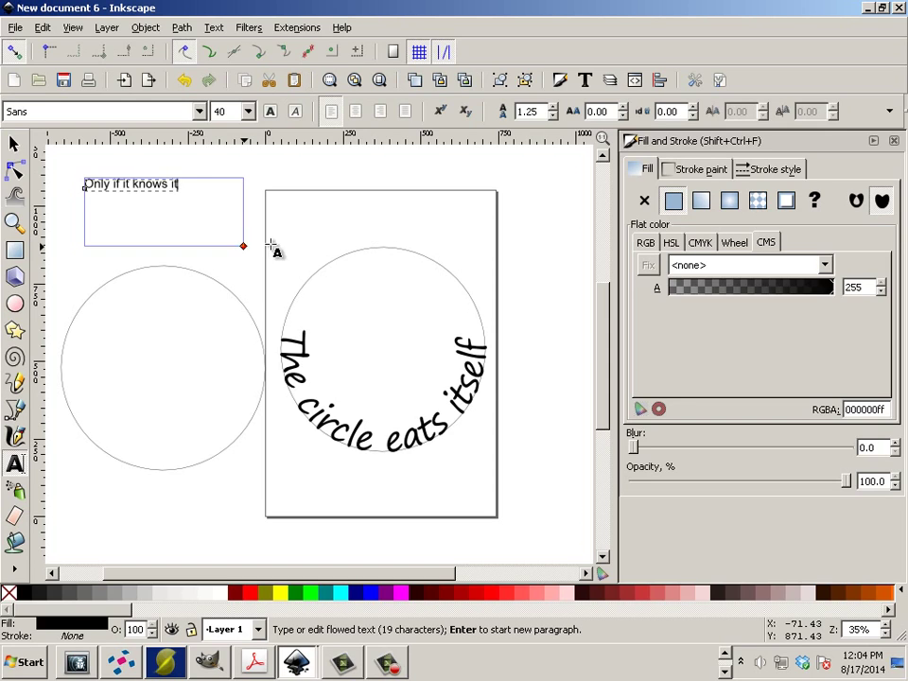
key("Escape")
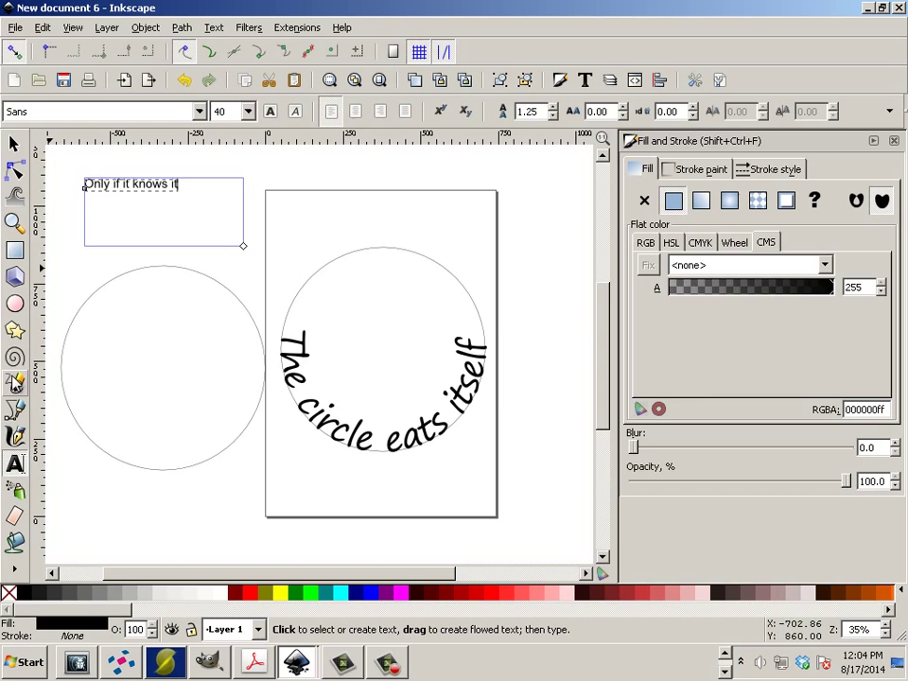
left_click(159, 184)
key("ctrl+a")
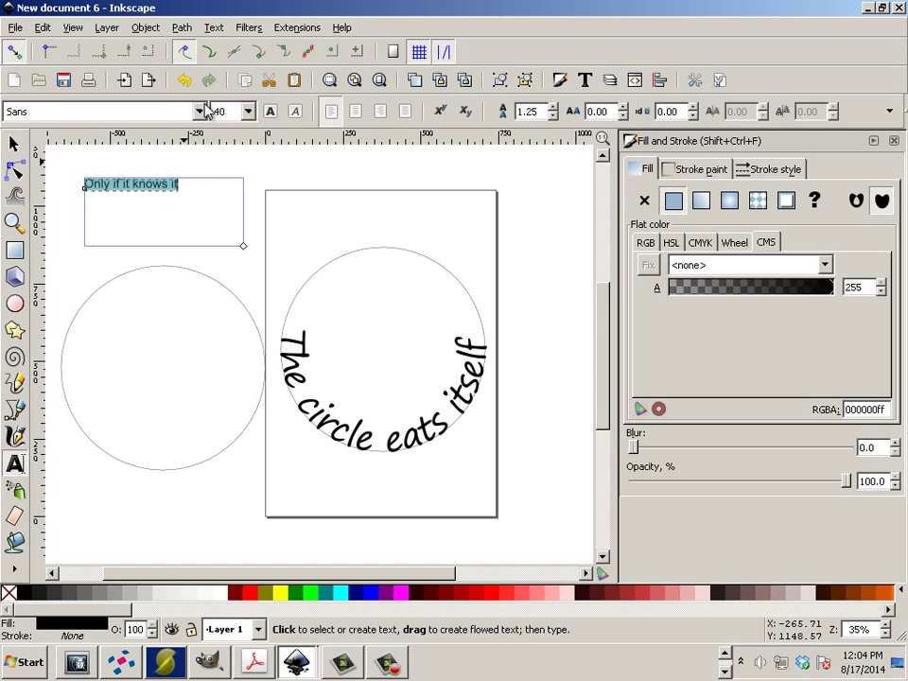
left_click(220, 28)
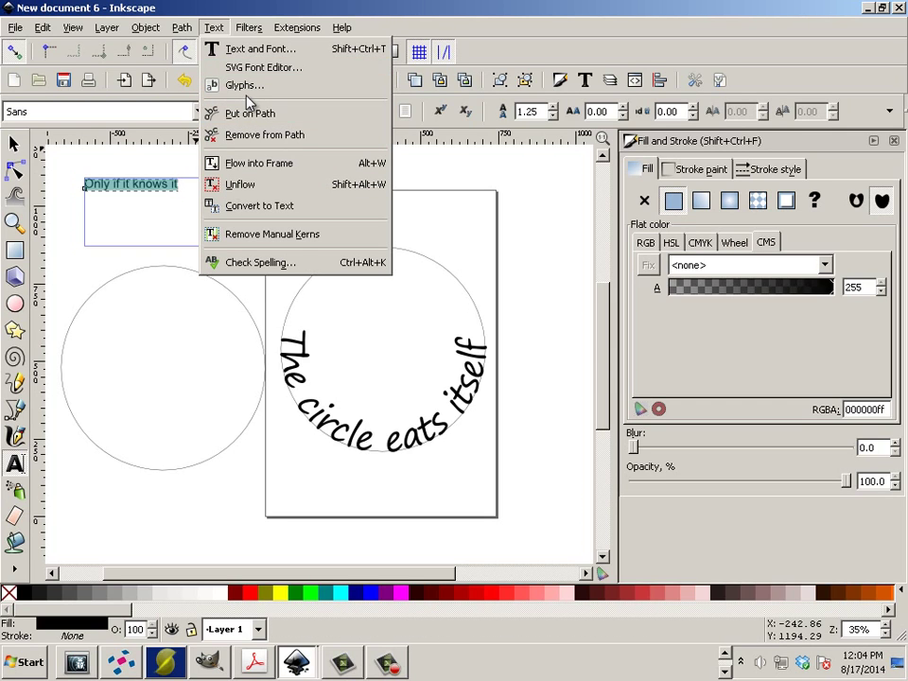
Apply the Script MT Bold font to 'Only if it knows it' and return to the Selector tool.
left_click(257, 48)
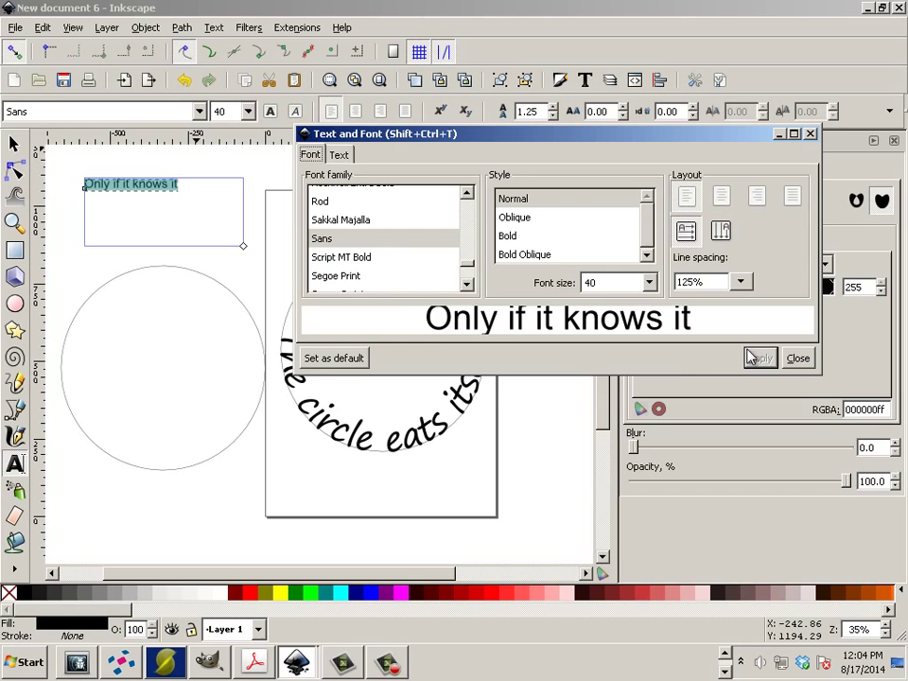
left_click(369, 258)
left_click(759, 358)
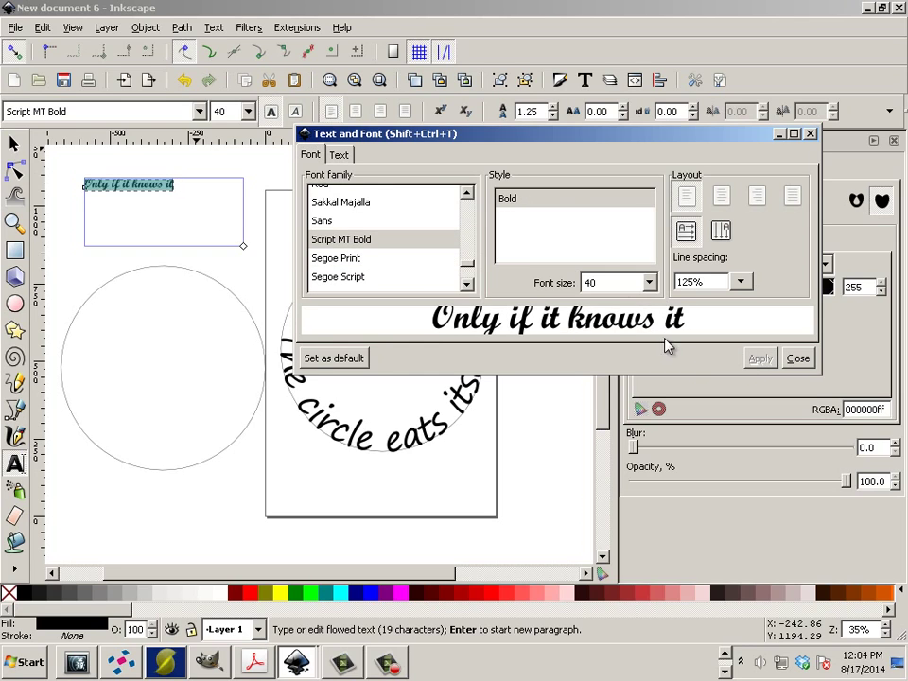
left_click(798, 358)
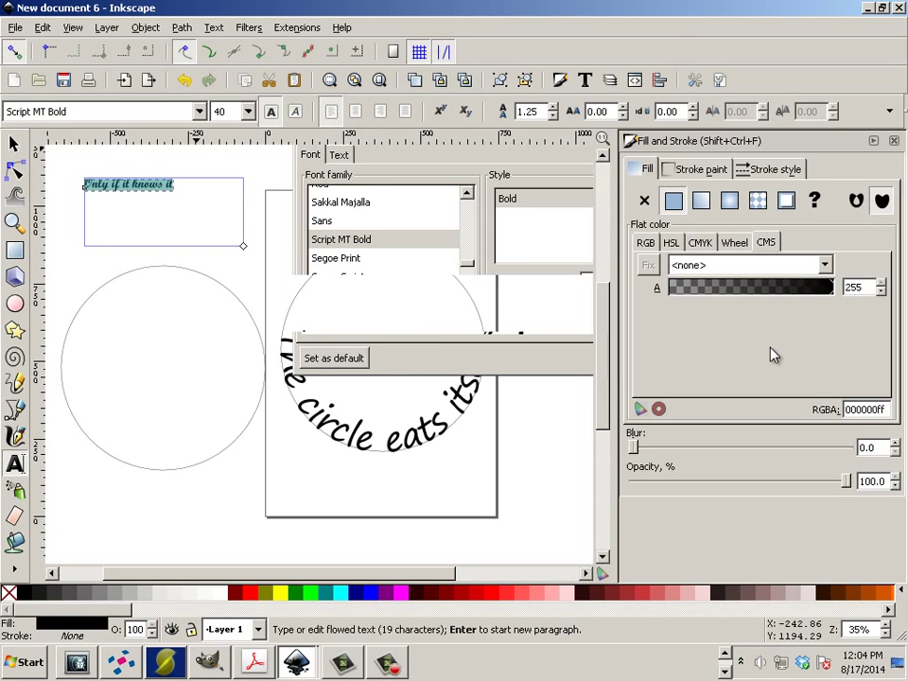
left_click(14, 143)
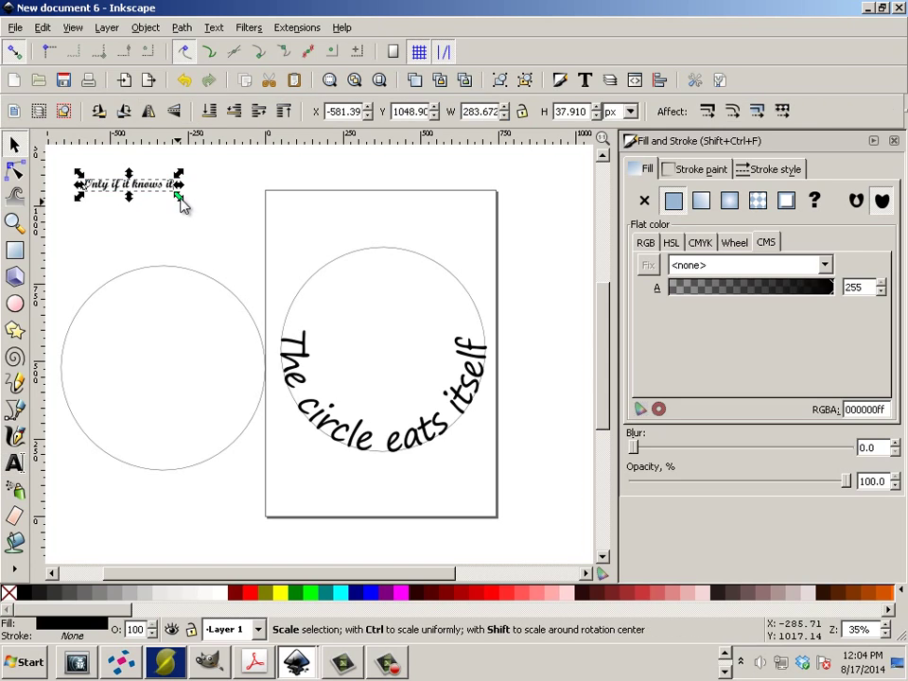
Resize 'Only if it knows it' to a moderate size and put it on the left circle's path.
left_click_drag(179, 197, 525, 254)
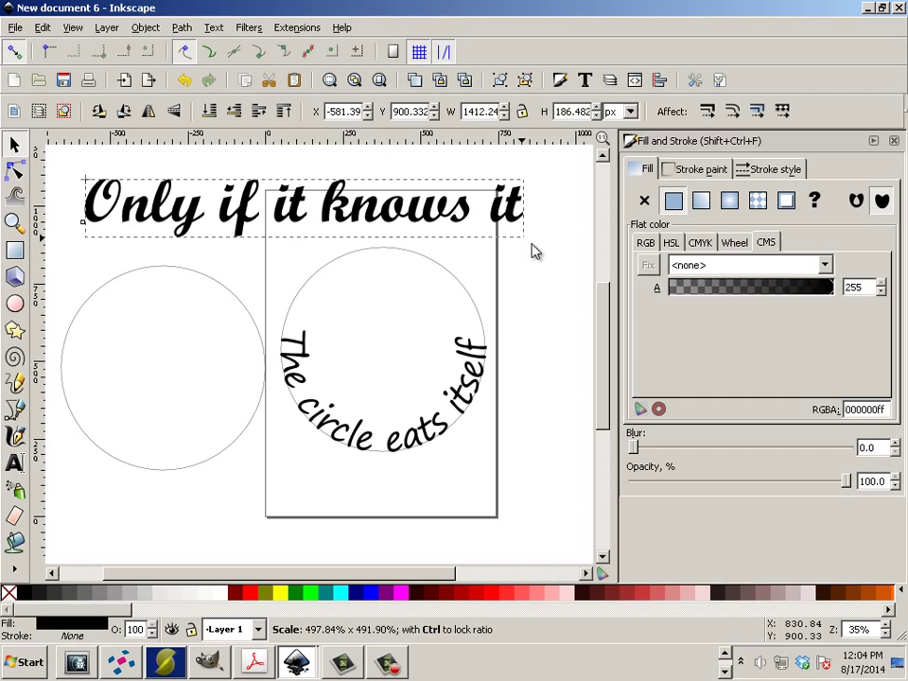
left_click_drag(535, 251, 335, 229)
left_click(185, 271, "shift")
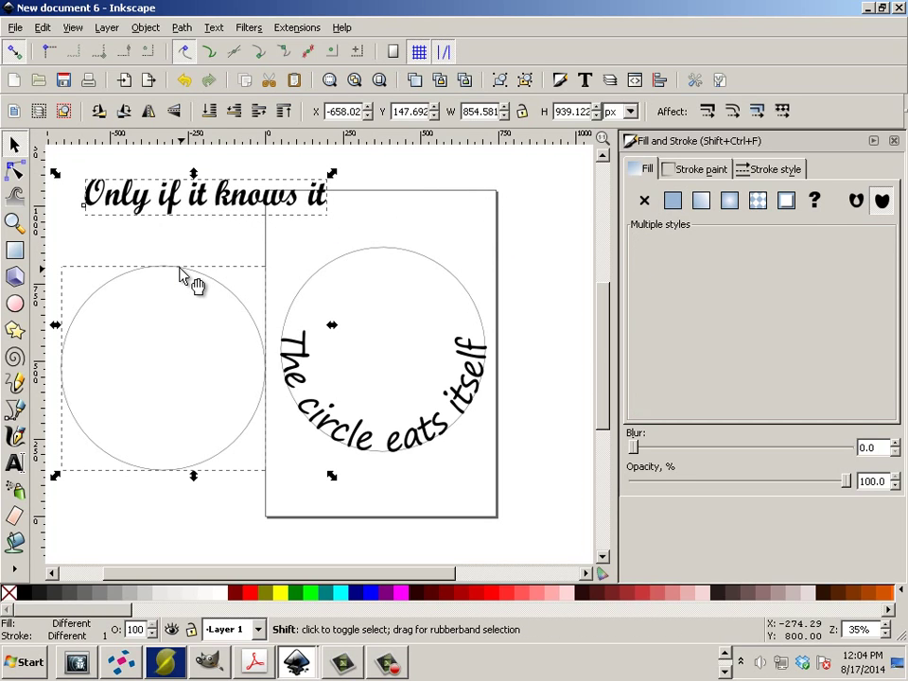
left_click(213, 27)
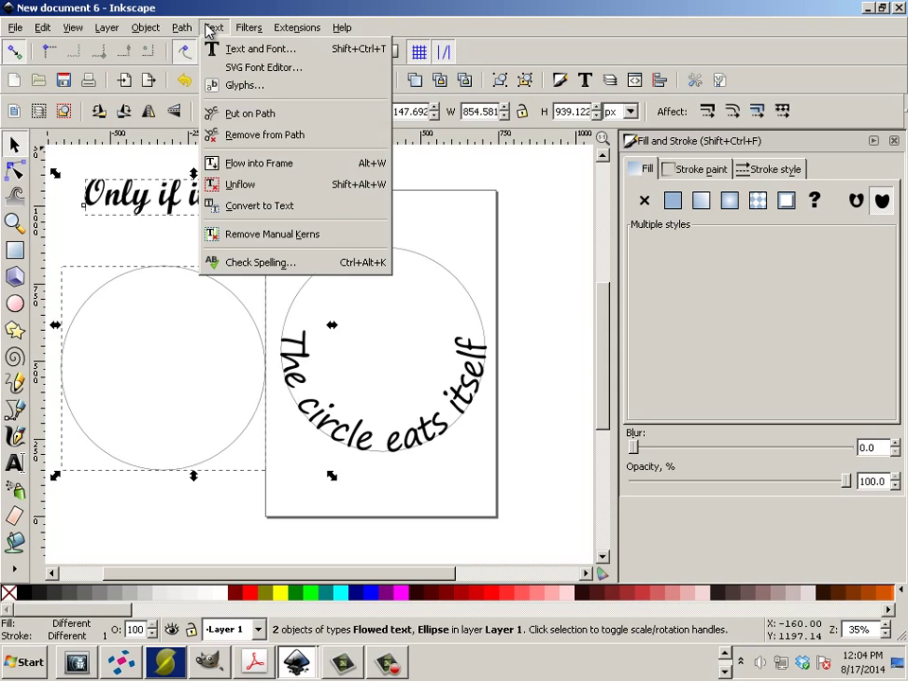
left_click(248, 114)
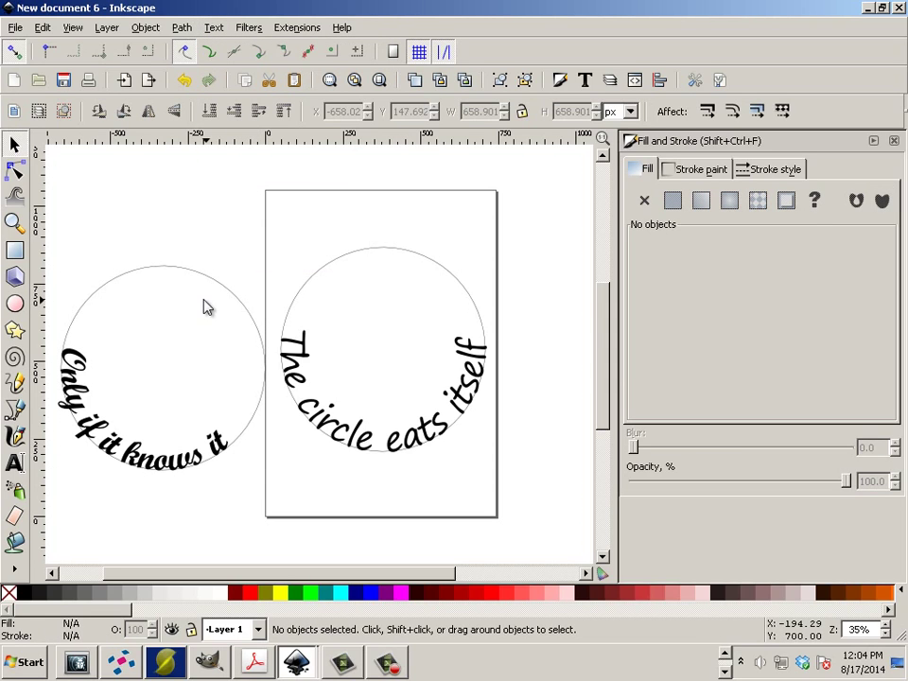
left_click(124, 445)
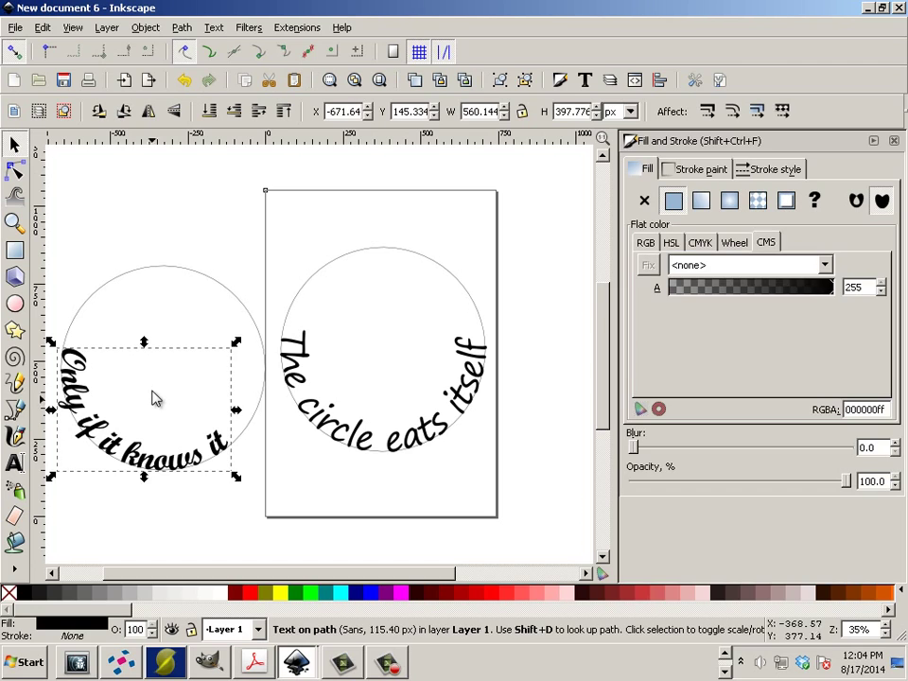
Rotate the left circle and flip it vertically so 'Only if it knows it' arcs over its top.
left_click(183, 271)
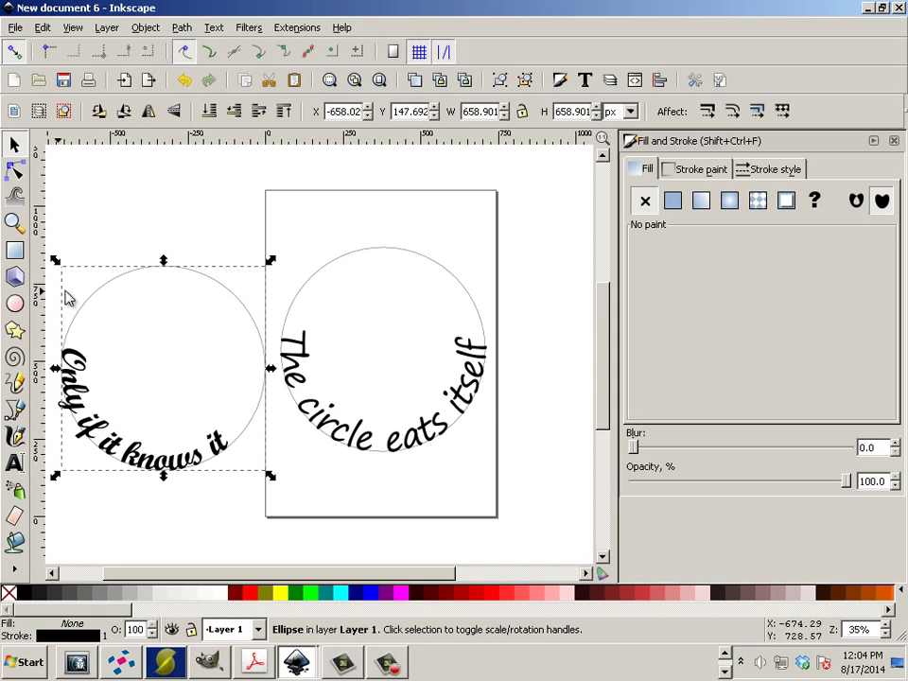
left_click(189, 274)
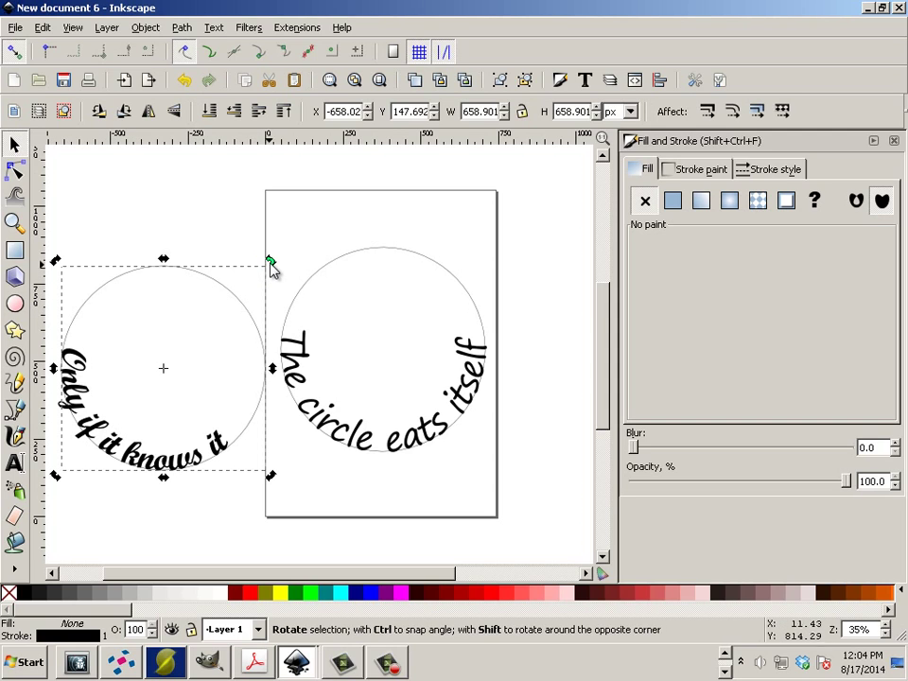
left_click_drag(269, 262, 214, 253)
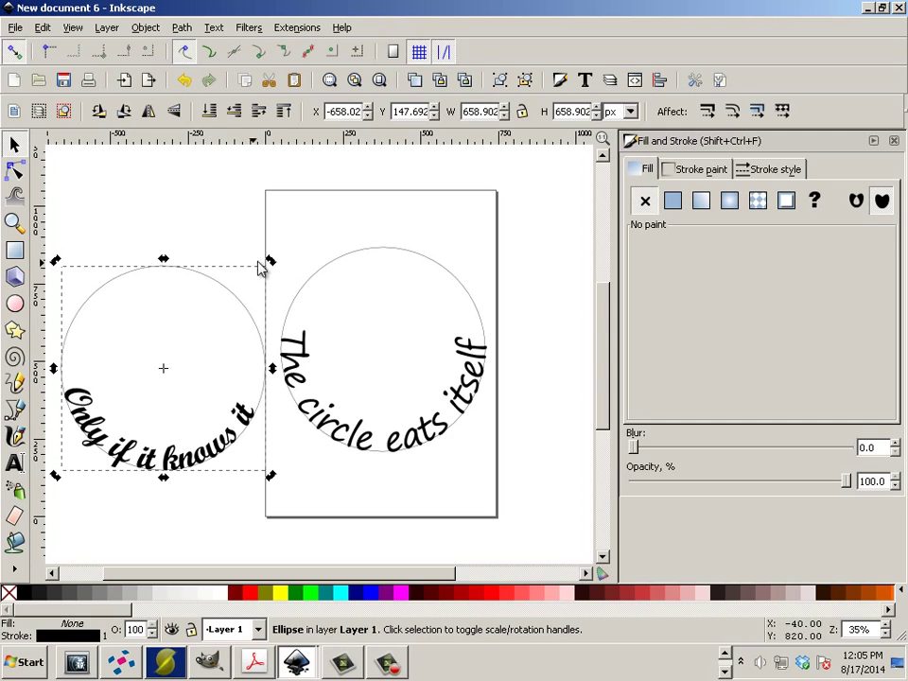
left_click_drag(274, 262, 265, 258)
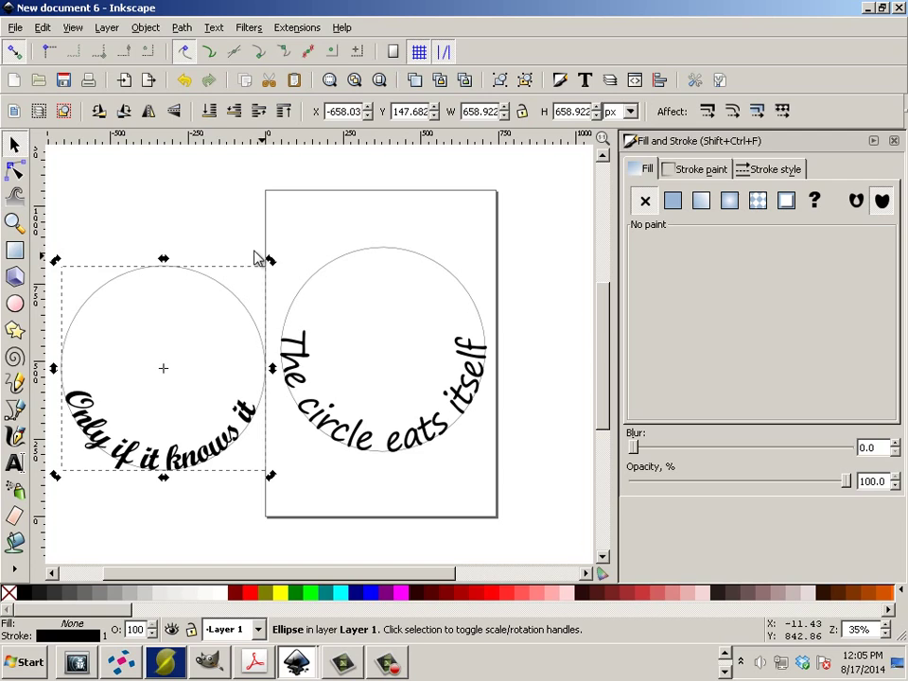
left_click(174, 111)
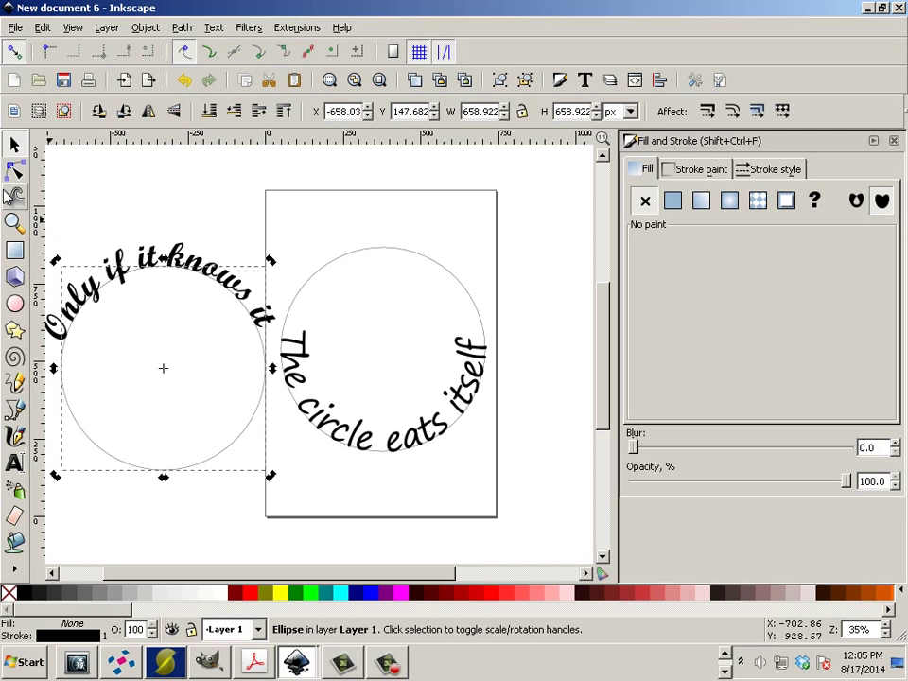
left_click_drag(152, 282, 227, 235)
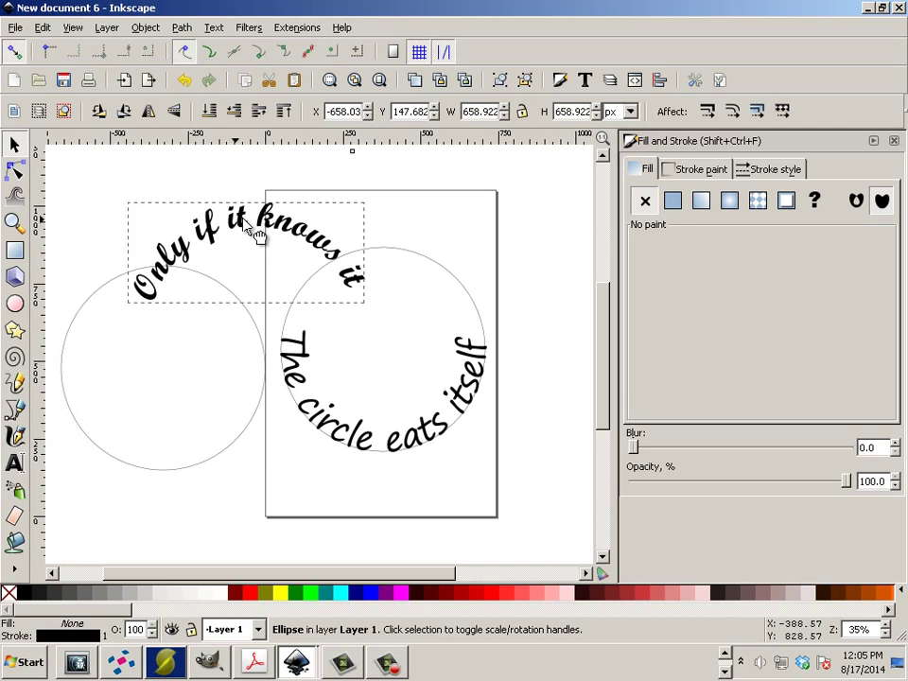
key("ctrl+z")
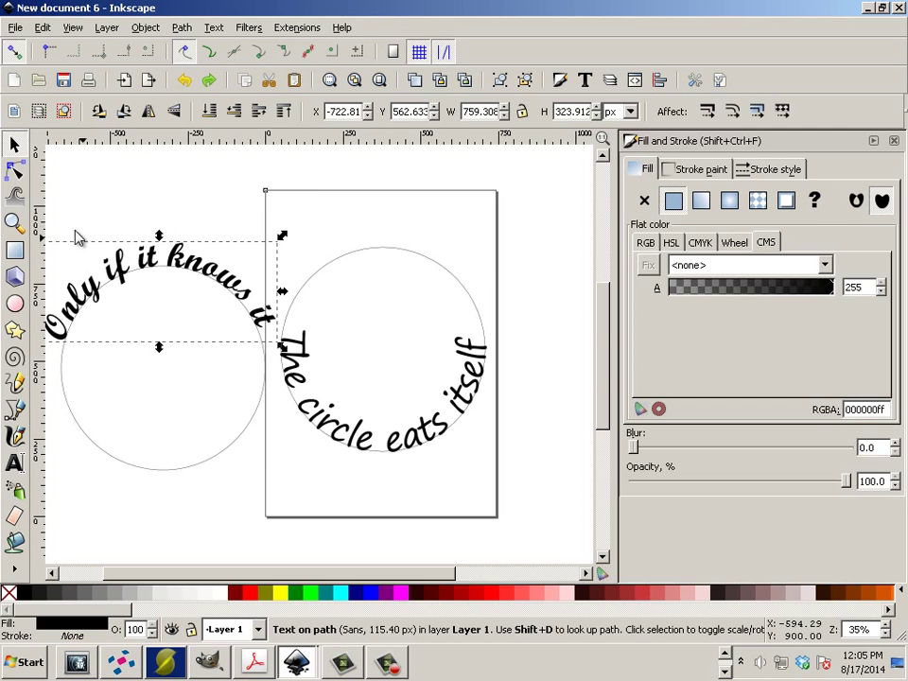
left_click(78, 424)
Centre the arched circle over the page circle, then move it back left to X -566.60, Y 73.396.
left_click_drag(80, 426, 304, 406)
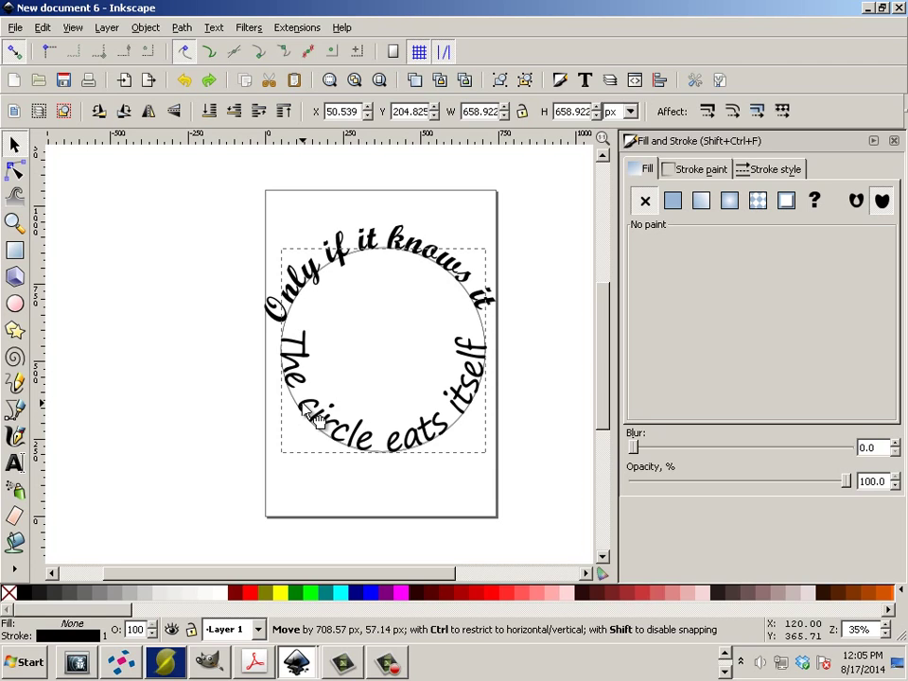
left_click_drag(315, 419, 316, 417)
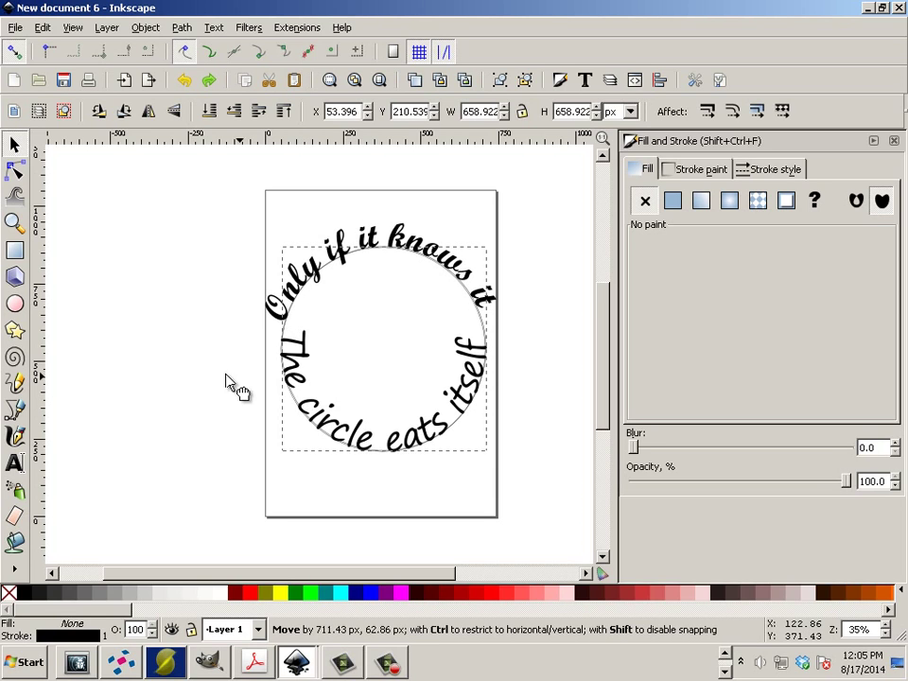
left_click_drag(227, 378, 94, 416)
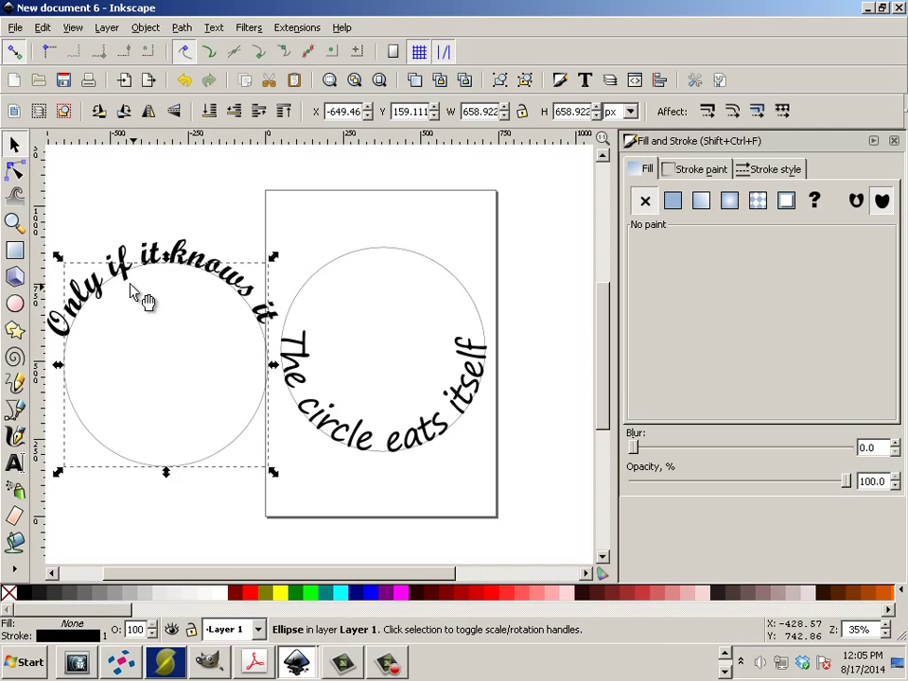
left_click(155, 271)
left_click_drag(179, 264, 213, 209)
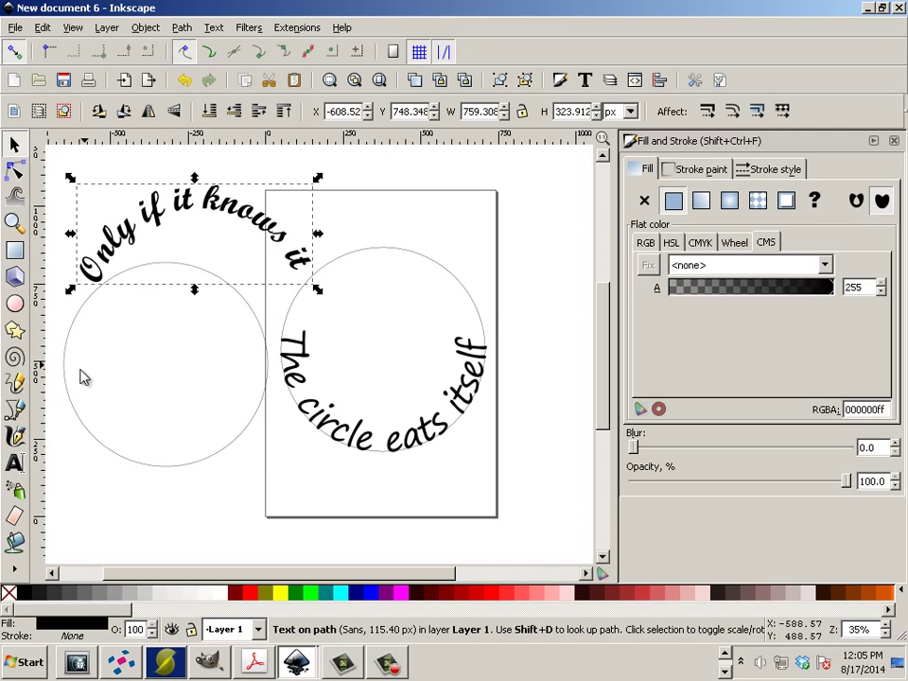
left_click_drag(66, 378, 92, 405)
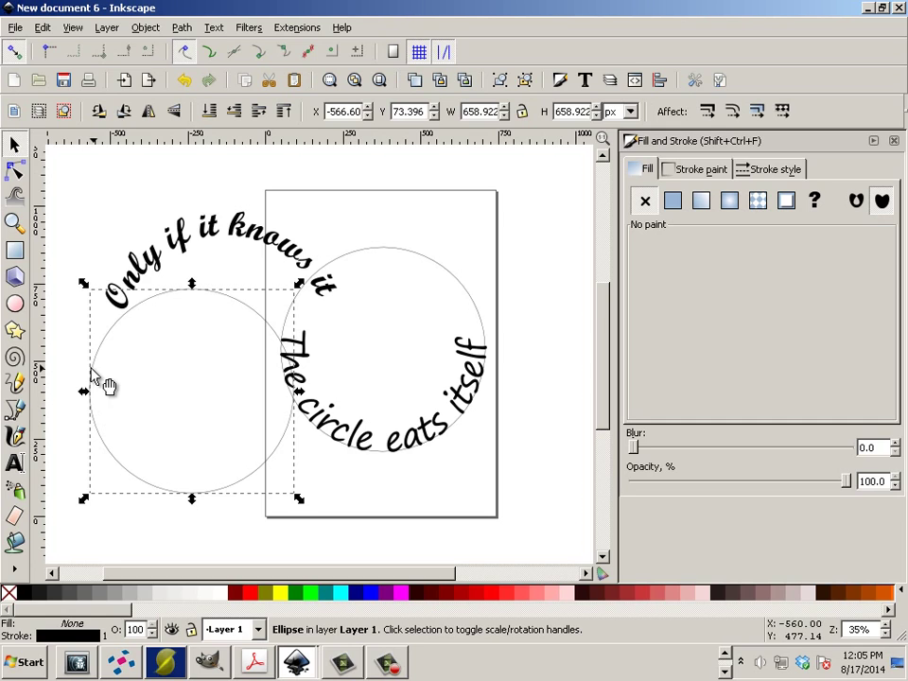
Convert the curved 'Only if it knows it' text to paths with Object to Path.
left_click(151, 32)
mouse_move(180, 30)
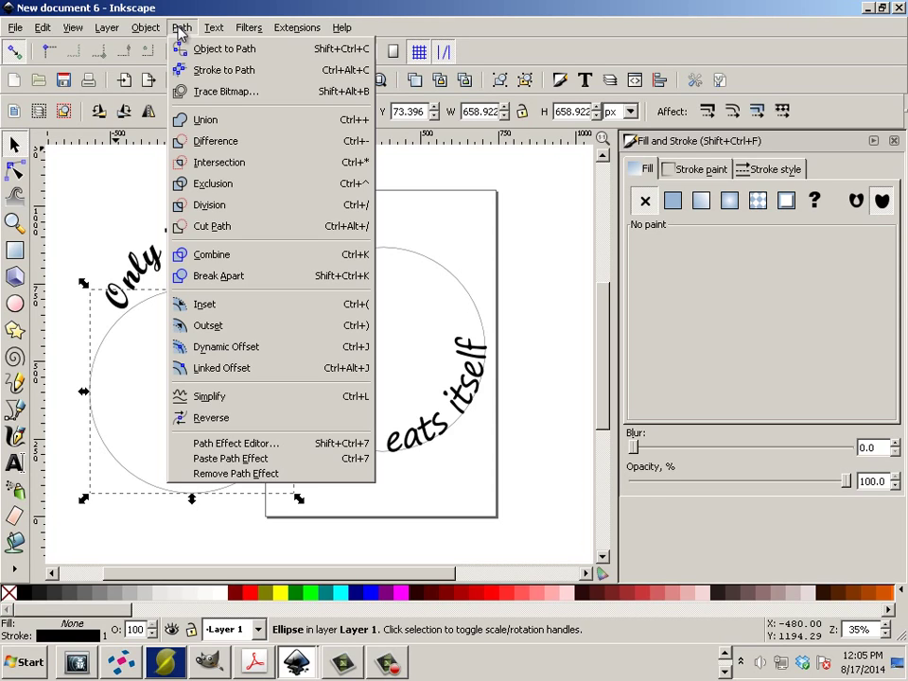
left_click(196, 71)
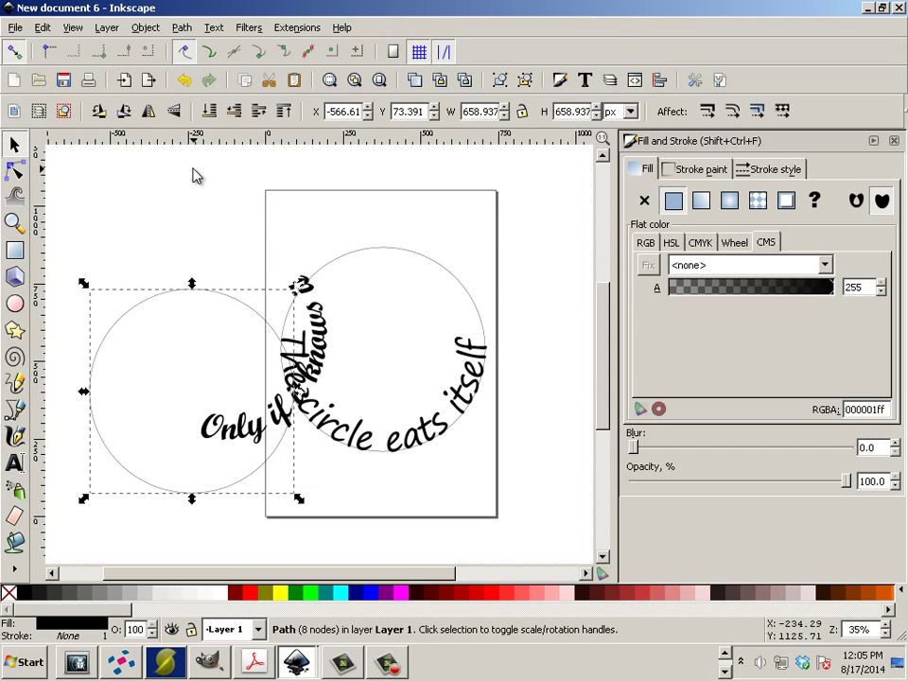
key("Escape")
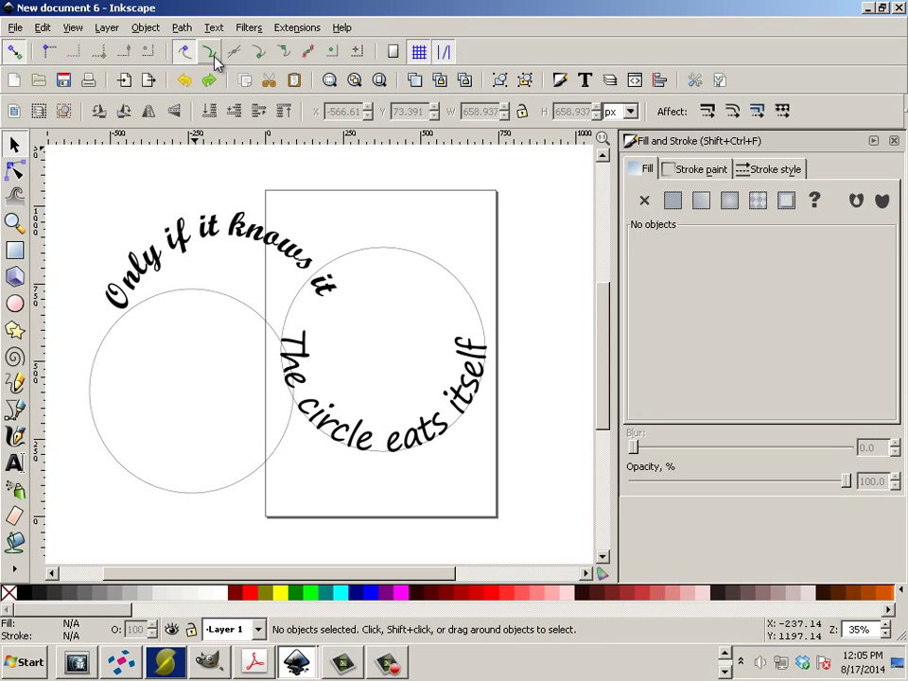
key("Tab")
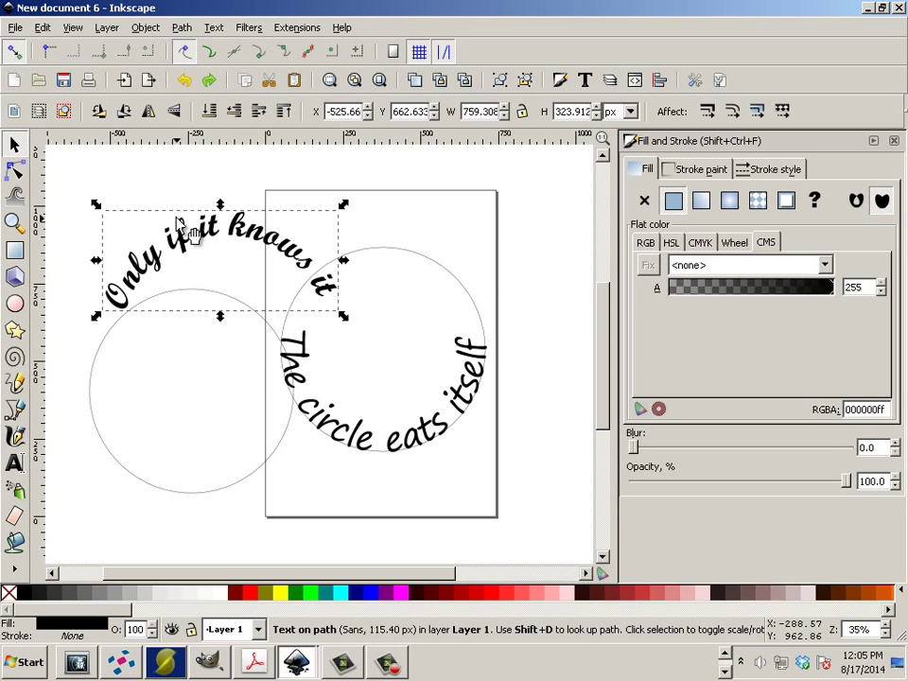
left_click(181, 28)
left_click(192, 45)
left_click(168, 186)
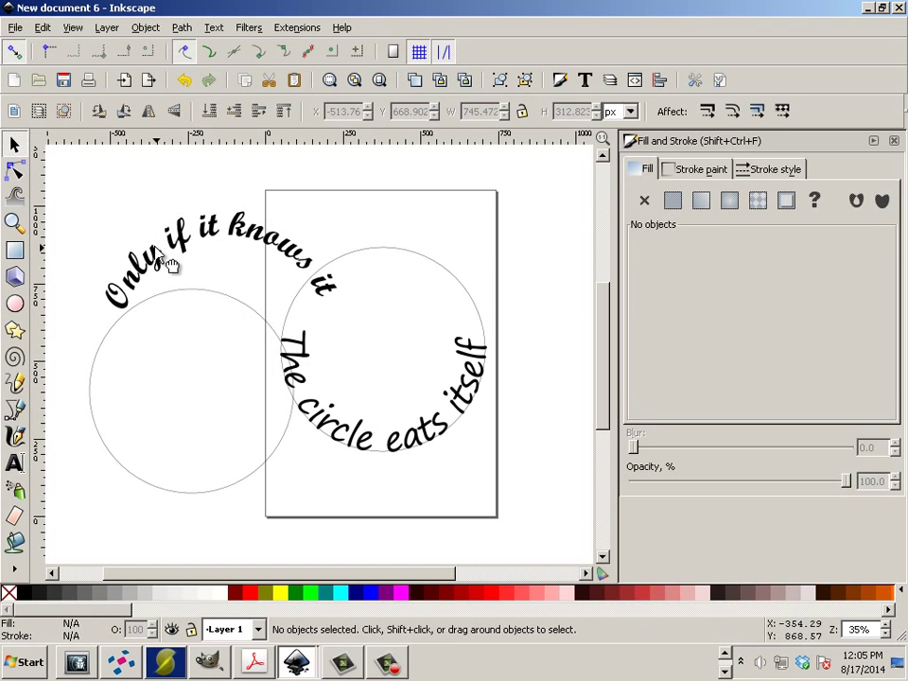
Move the 'Only if it knows it' lettering to the page top and convert 'The circle eats itself' to paths.
left_click(163, 274)
left_click_drag(164, 274, 330, 229)
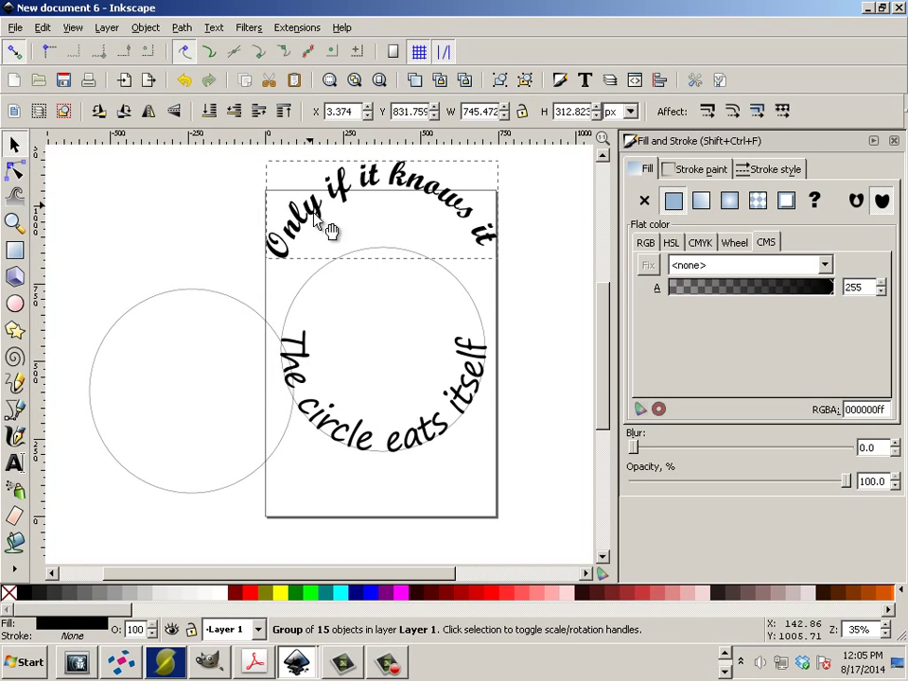
left_click(333, 387)
left_click(182, 27)
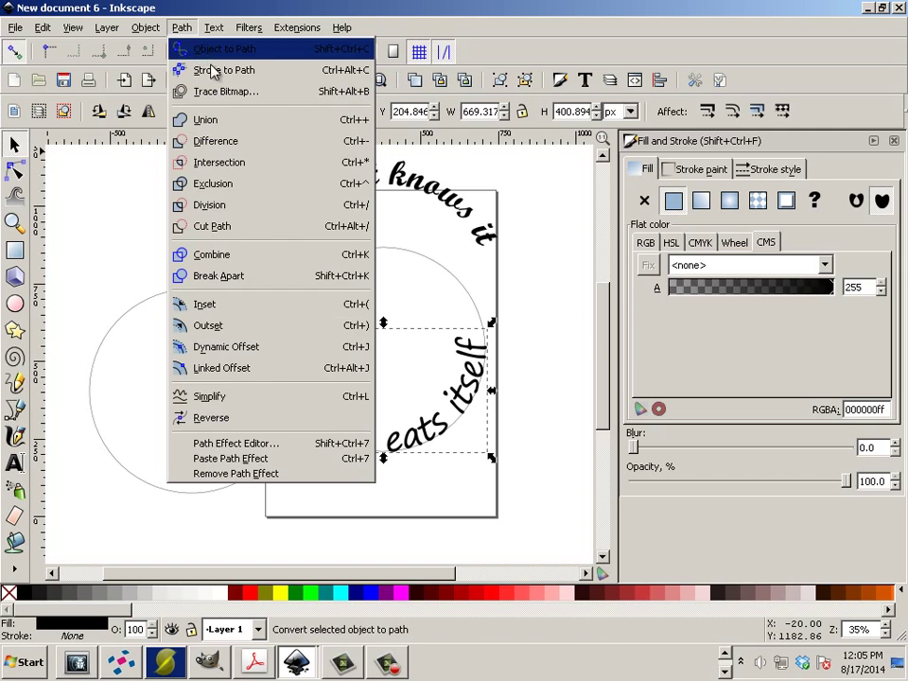
left_click(158, 47)
left_click_drag(360, 446, 495, 520)
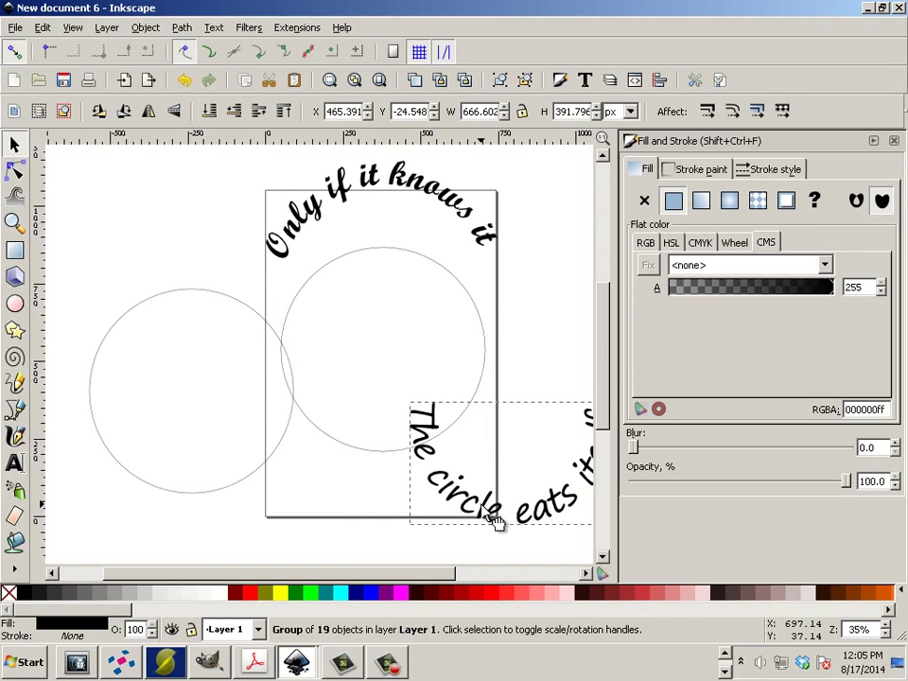
Delete both guide circles and arrange the two phrases into a ring, selecting both.
left_click(355, 261)
key("Delete")
left_click(225, 299)
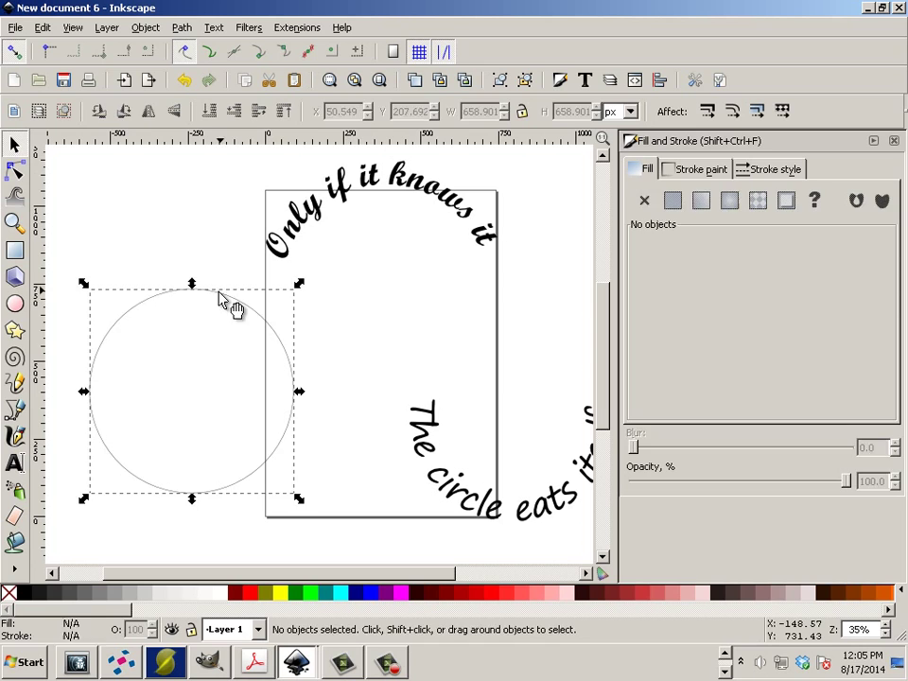
key("Delete")
left_click_drag(429, 433, 311, 431)
left_click_drag(415, 197, 415, 301)
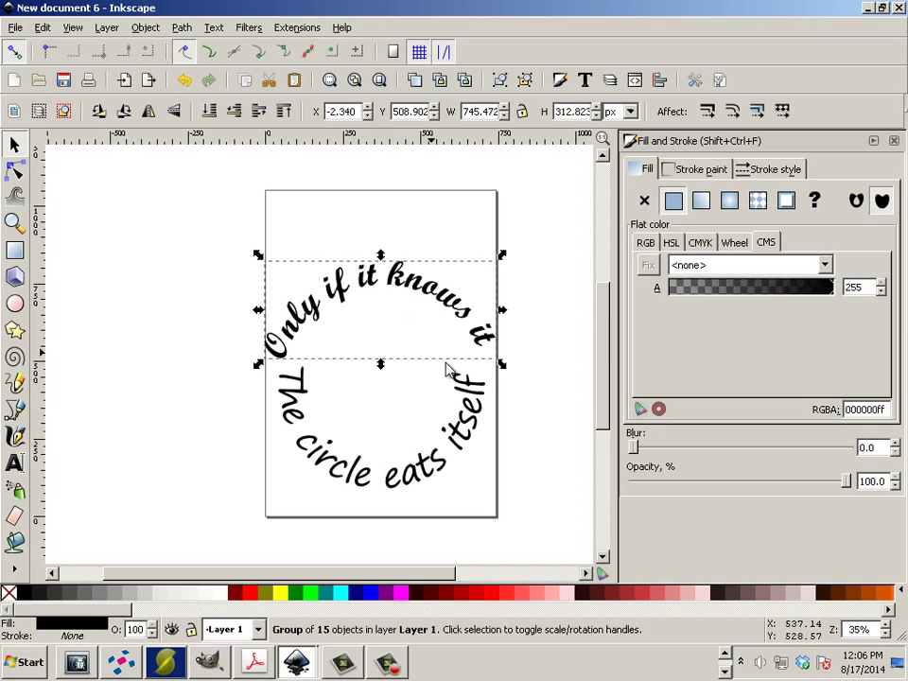
left_click(470, 439, "shift")
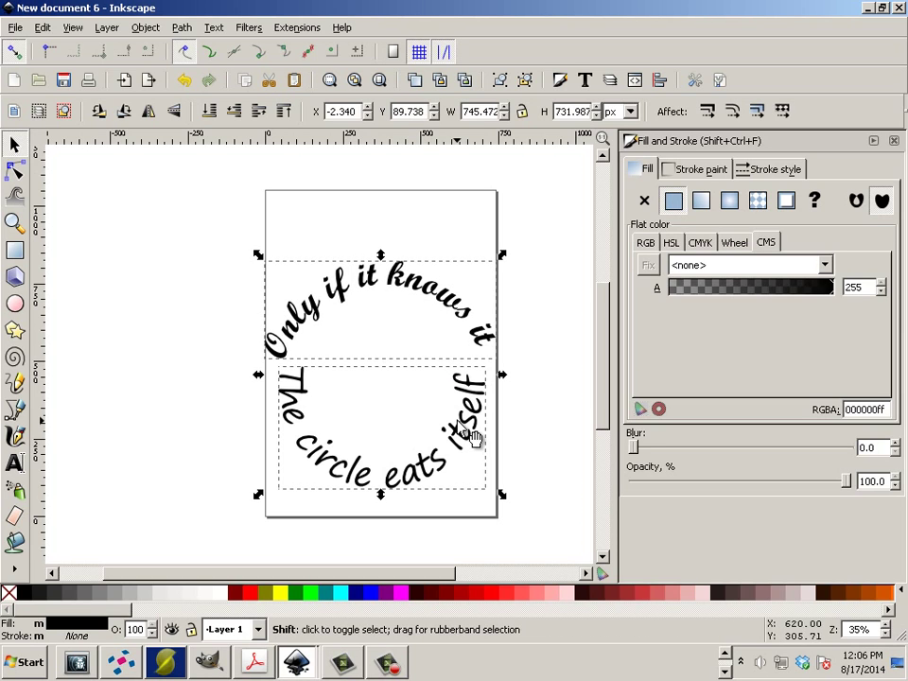
Switch the canvas display mode to Outline and deselect everything.
left_click(145, 27)
mouse_move(64, 29)
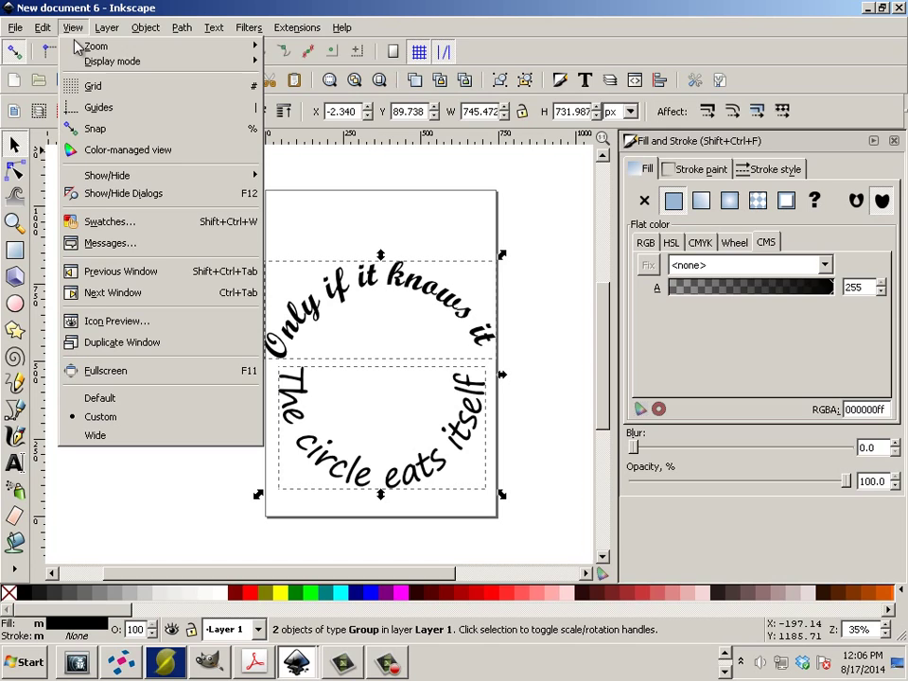
mouse_move(169, 60)
left_click(290, 113)
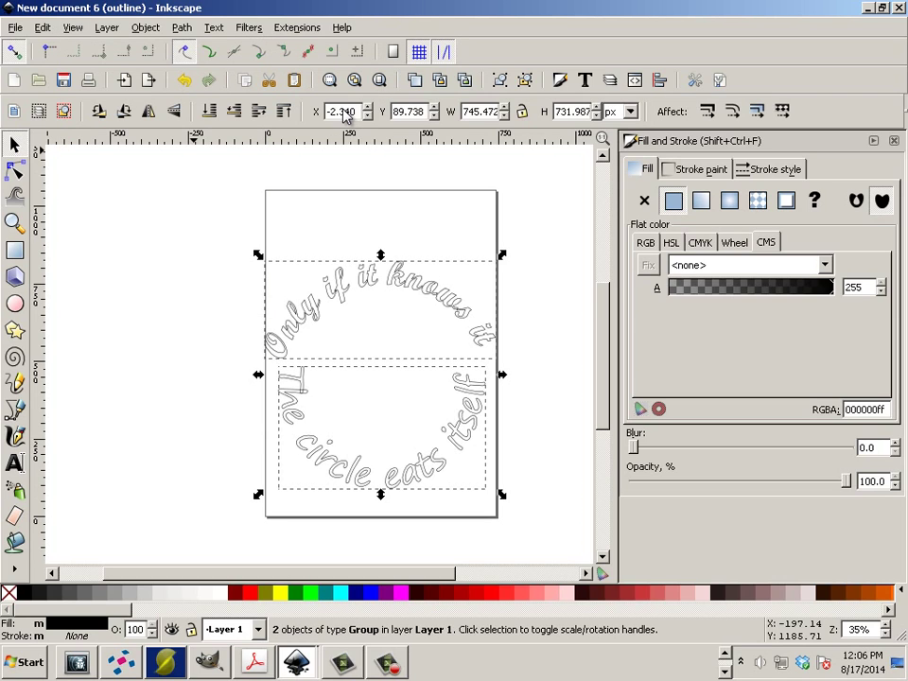
left_click(232, 312)
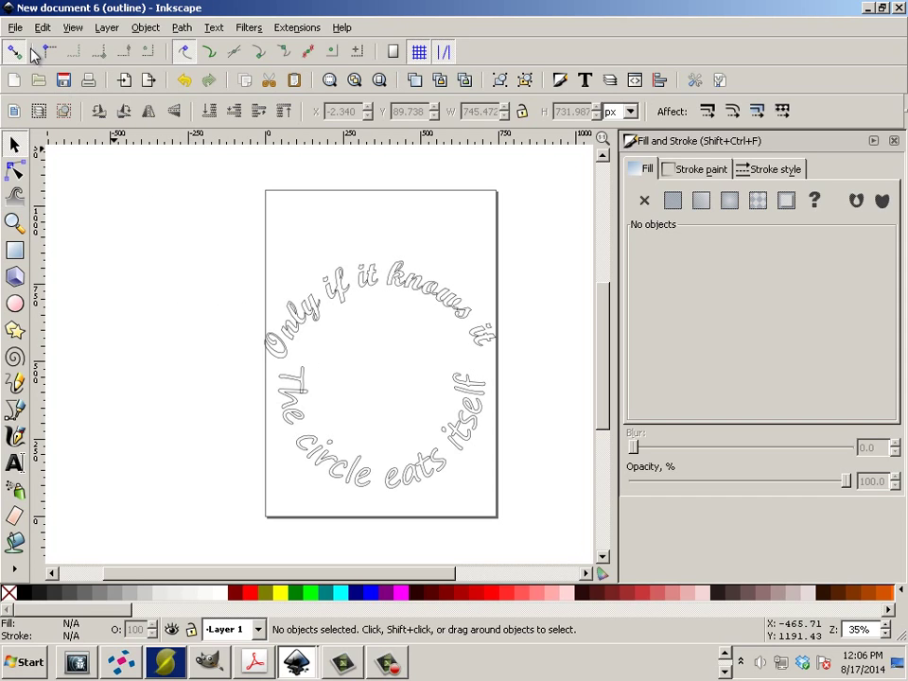
left_click(15, 408)
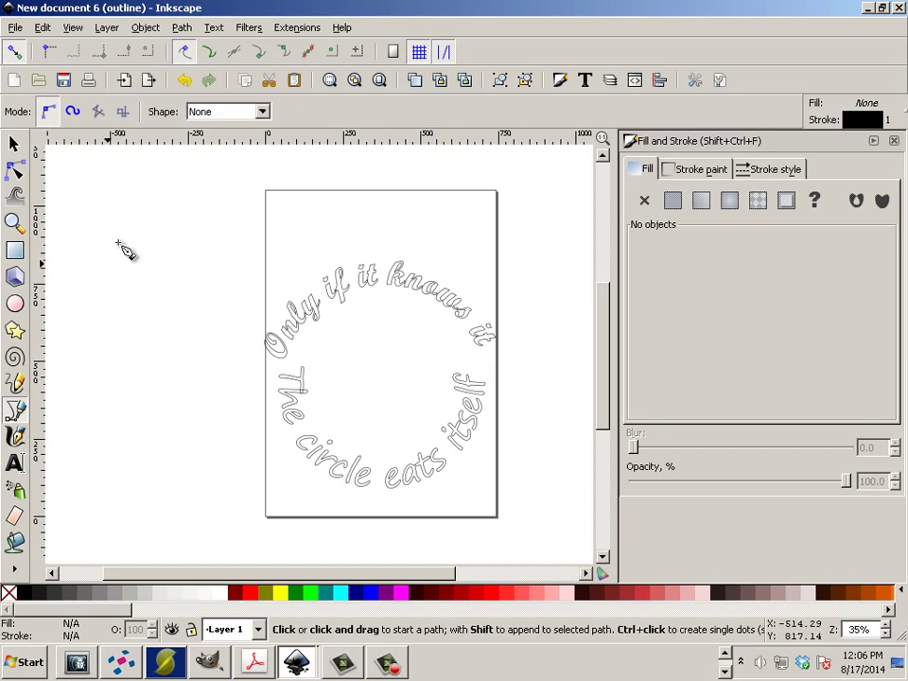
left_click(121, 230)
left_click_drag(151, 325, 274, 232)
left_click(359, 225)
left_click(482, 248)
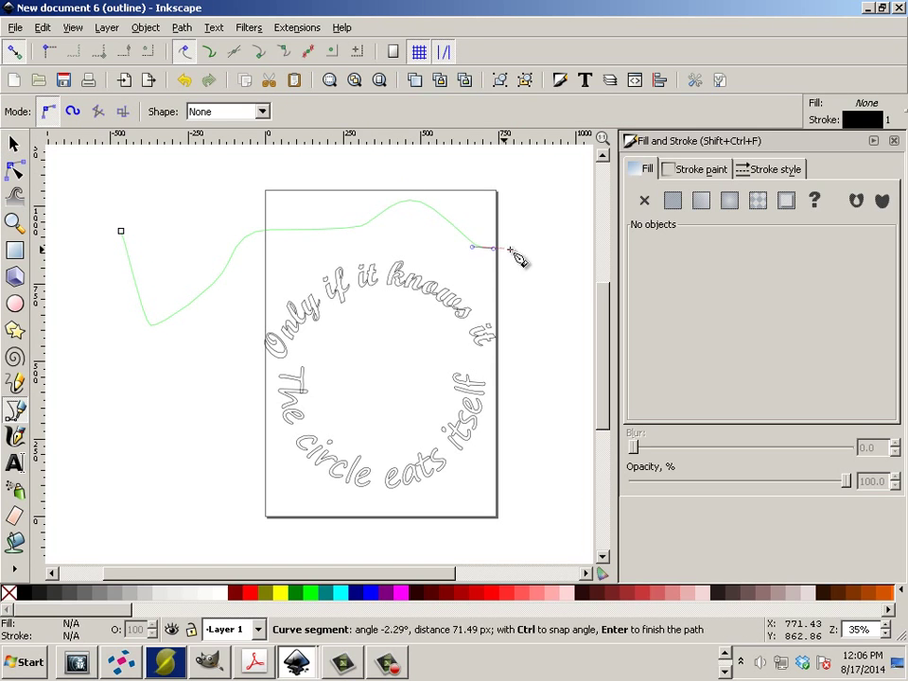
key("Escape")
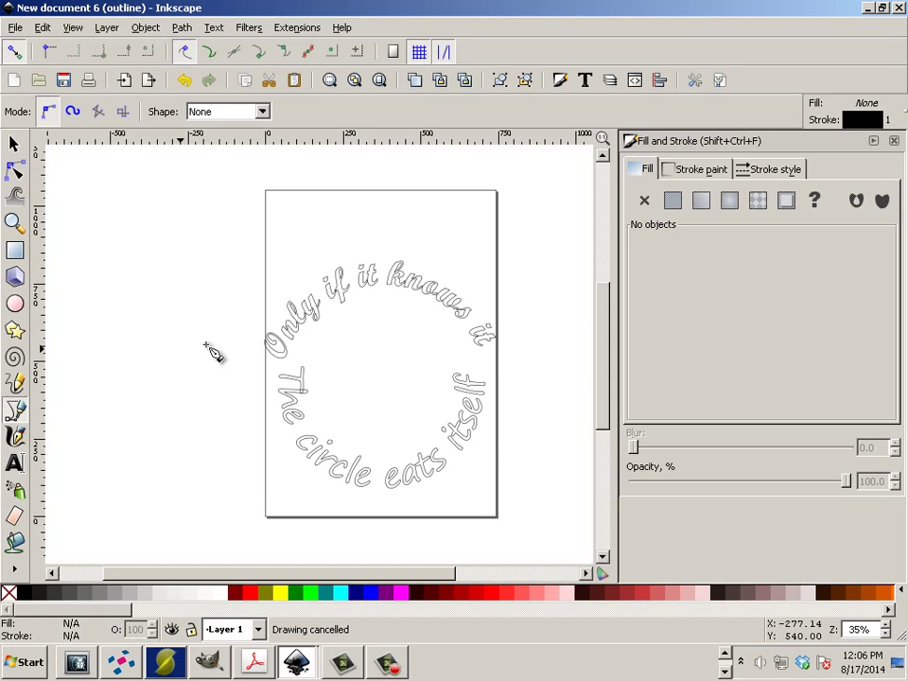